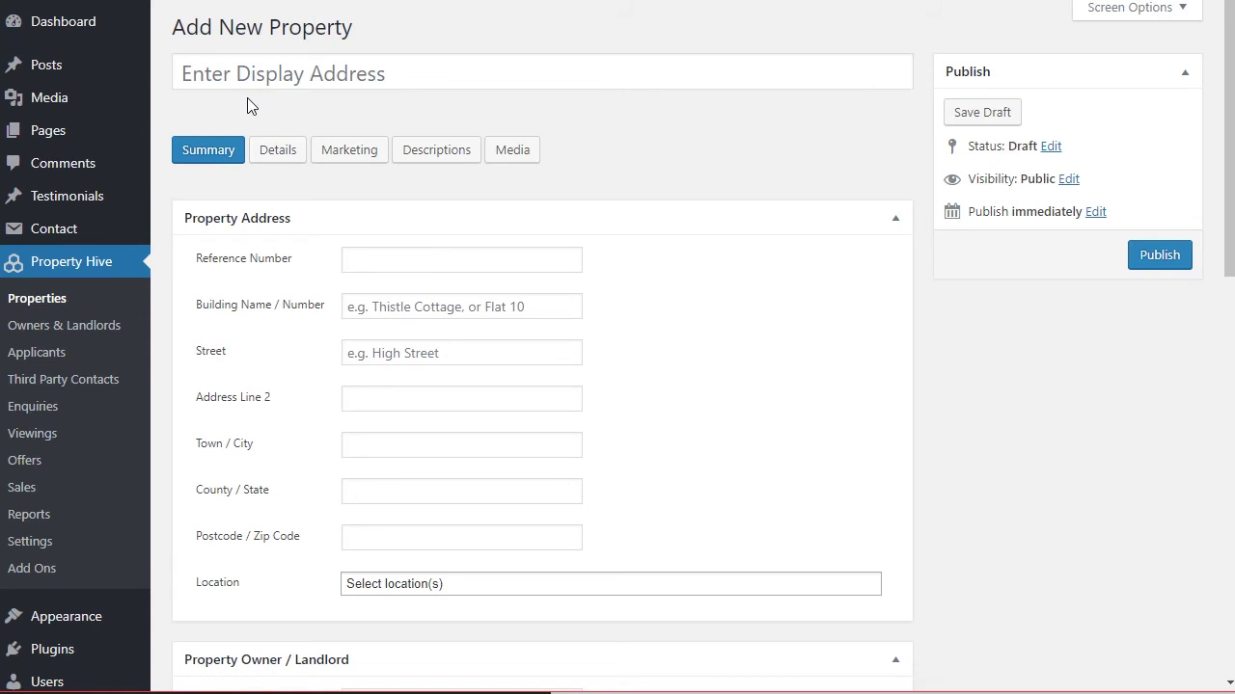
Title the new property 'Groveley Lane, Birmingham' so the address fields auto-fill.
click(361, 75)
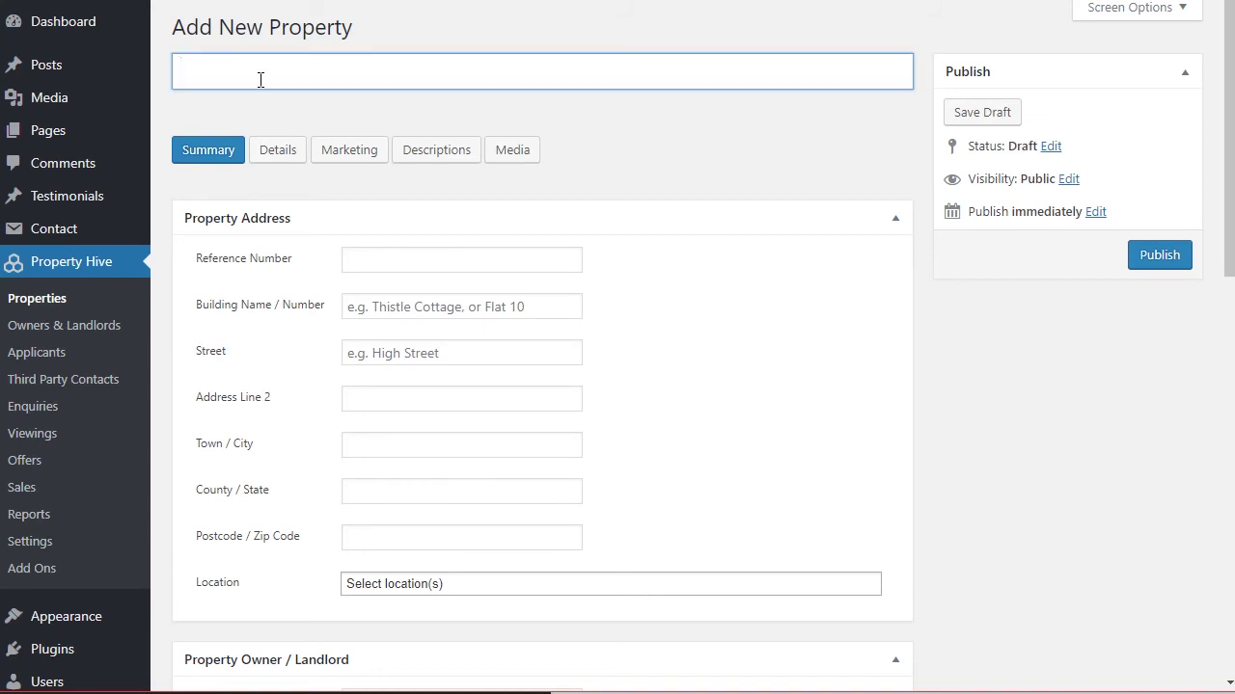
text(Groveley Lane, Birmingham)
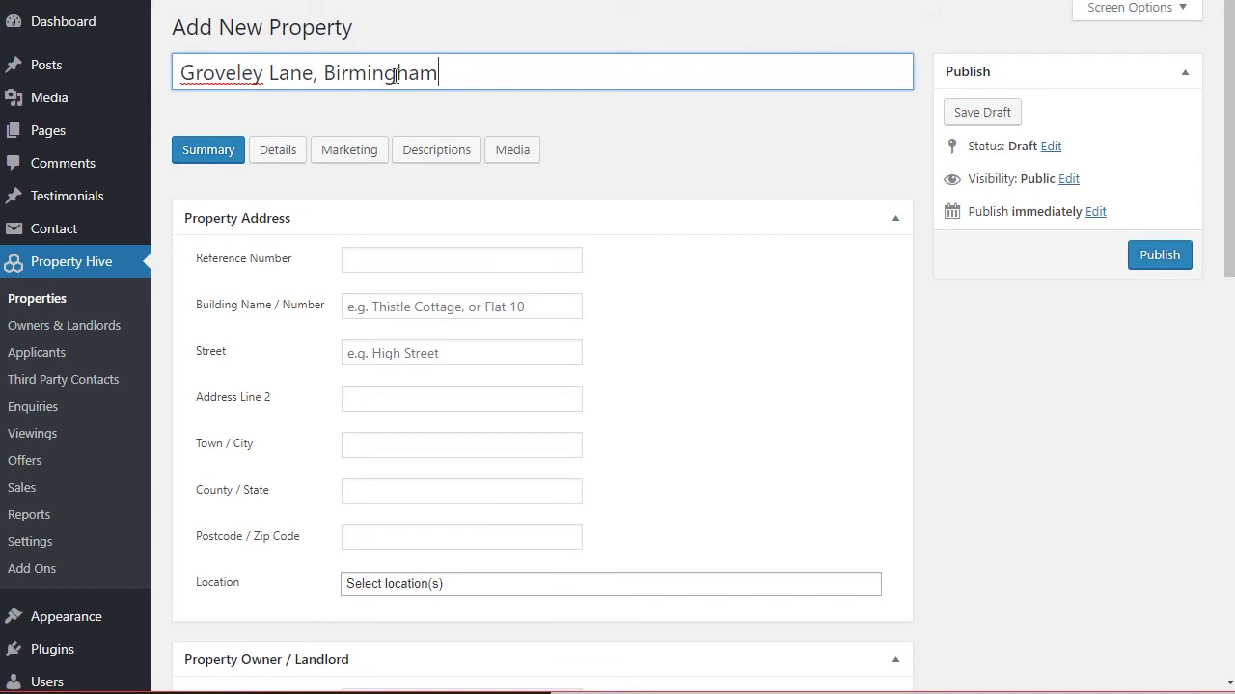
click(483, 266)
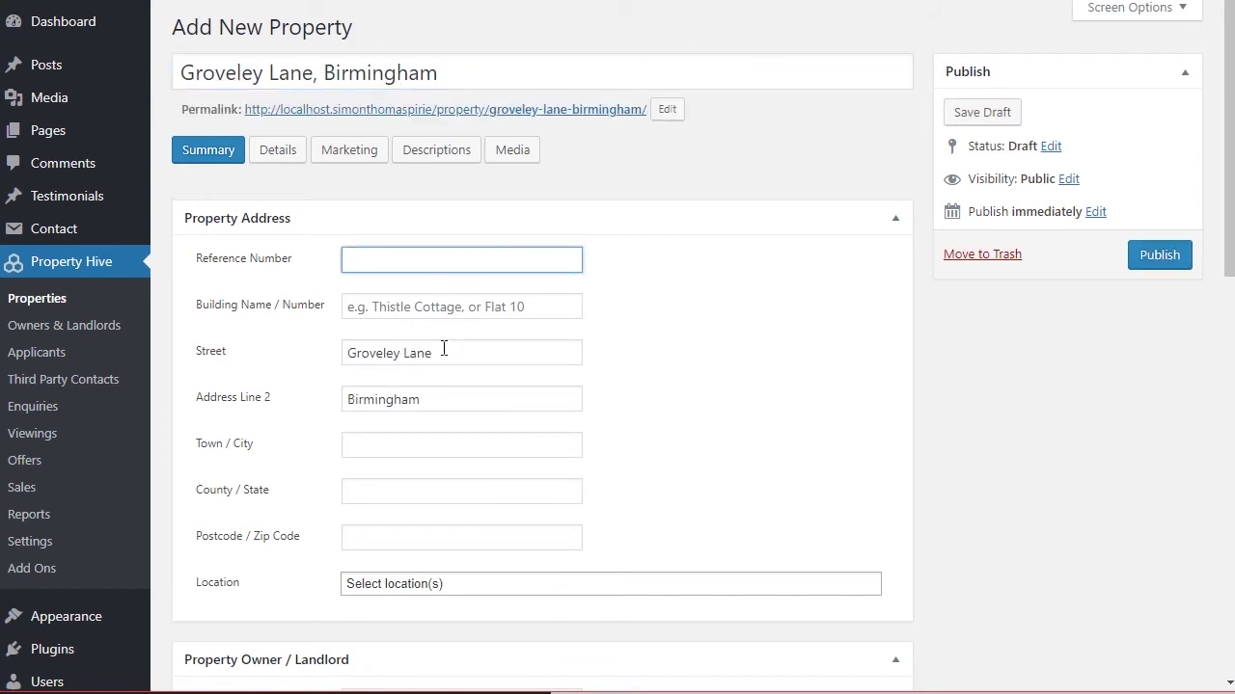
drag(443, 400, 325, 408)
key(ctrl+x)
click(392, 442)
key(ctrl+v)
click(625, 413)
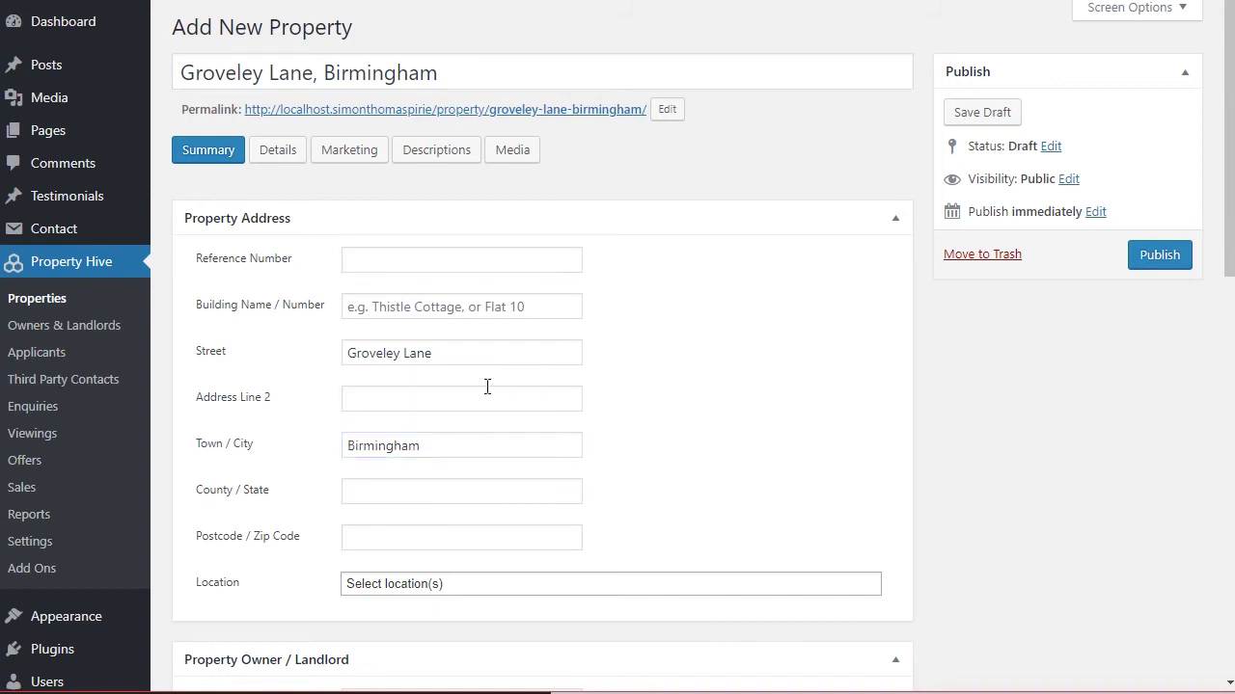
click(410, 537)
text(B31 4QH)
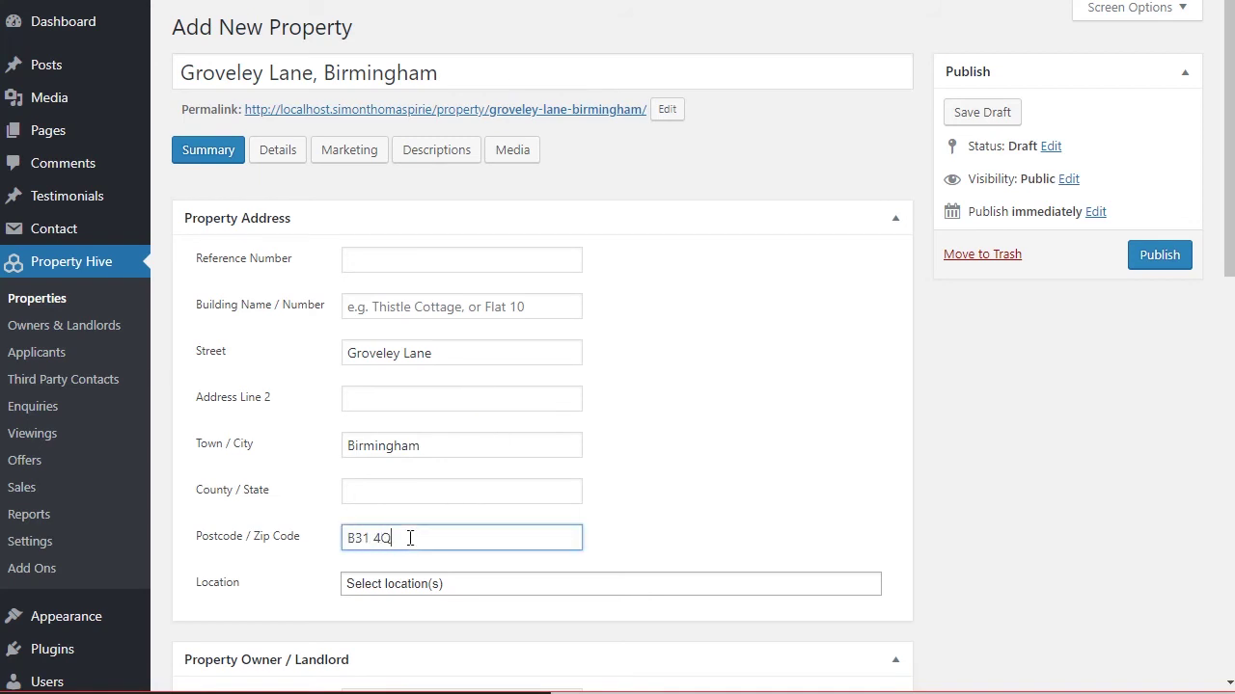
click(637, 490)
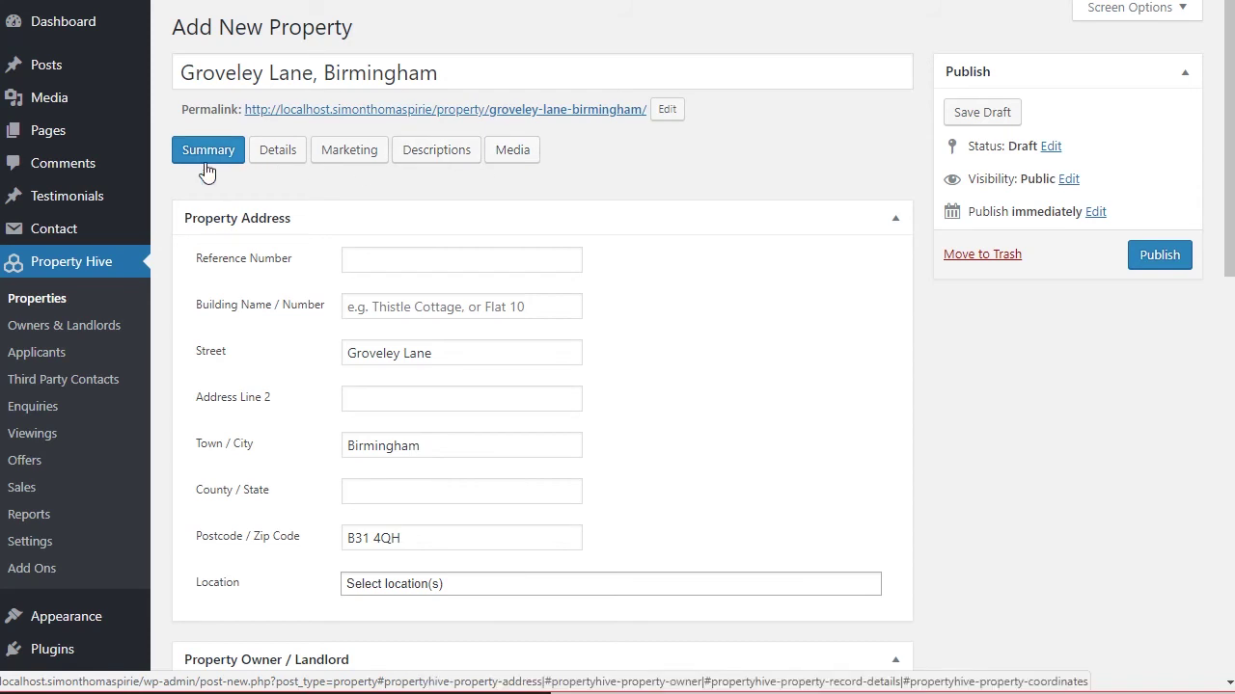
scroll(318, 248, down, 3)
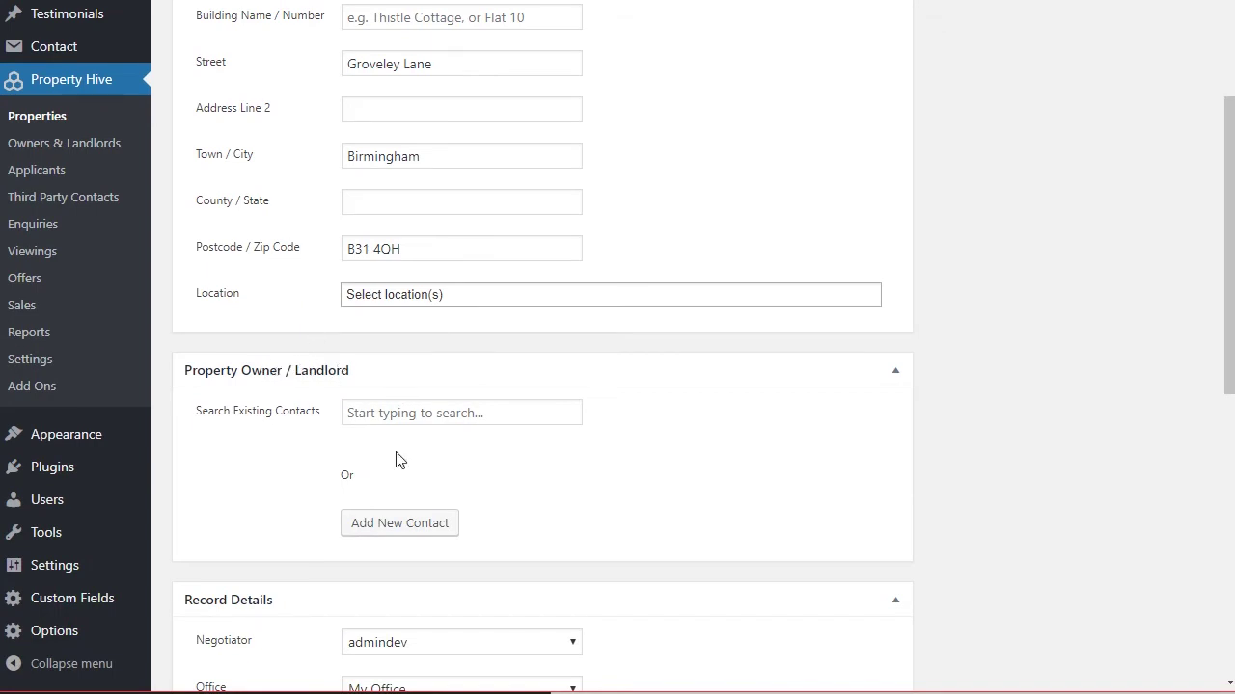
click(396, 529)
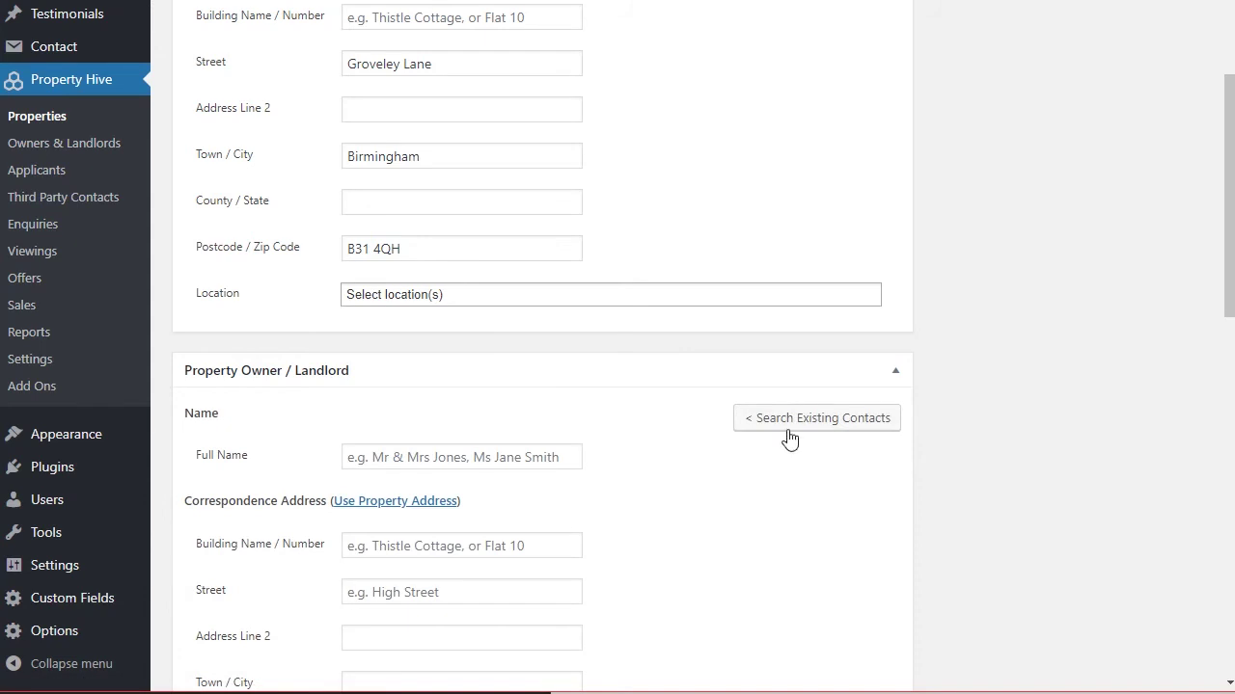
click(792, 428)
scroll(389, 353, down, 3)
click(392, 359)
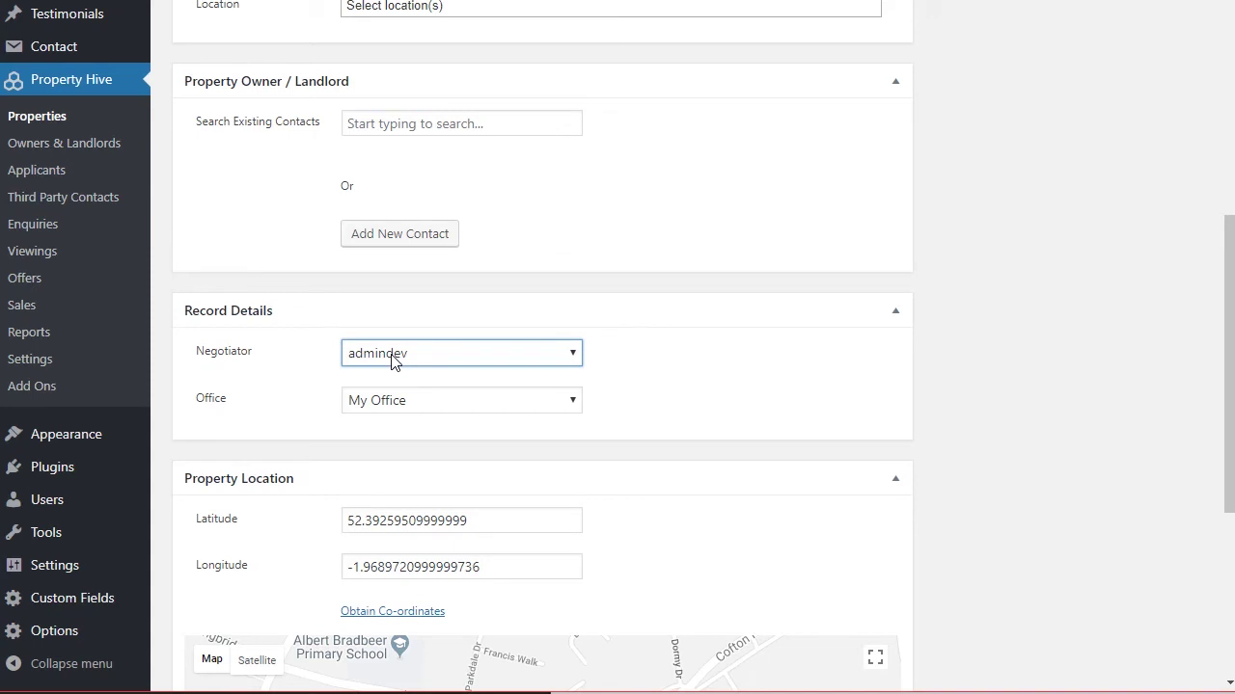
click(393, 358)
click(413, 372)
click(412, 400)
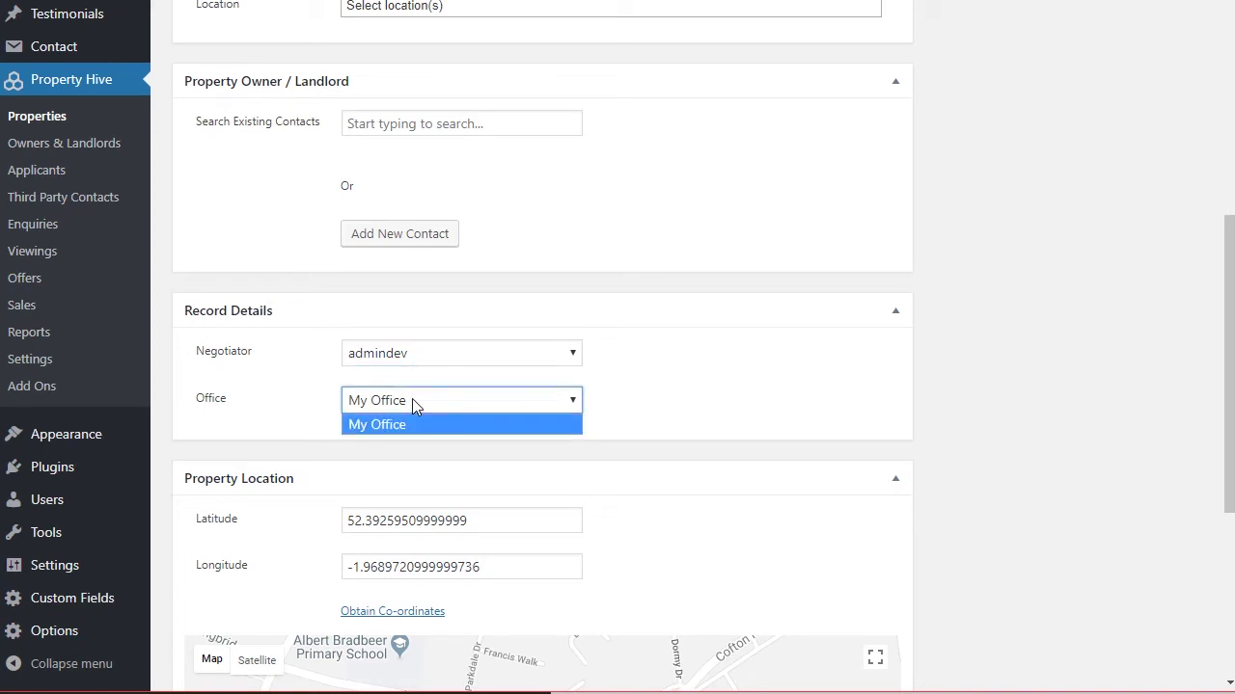
click(966, 396)
scroll(970, 398, down, 1)
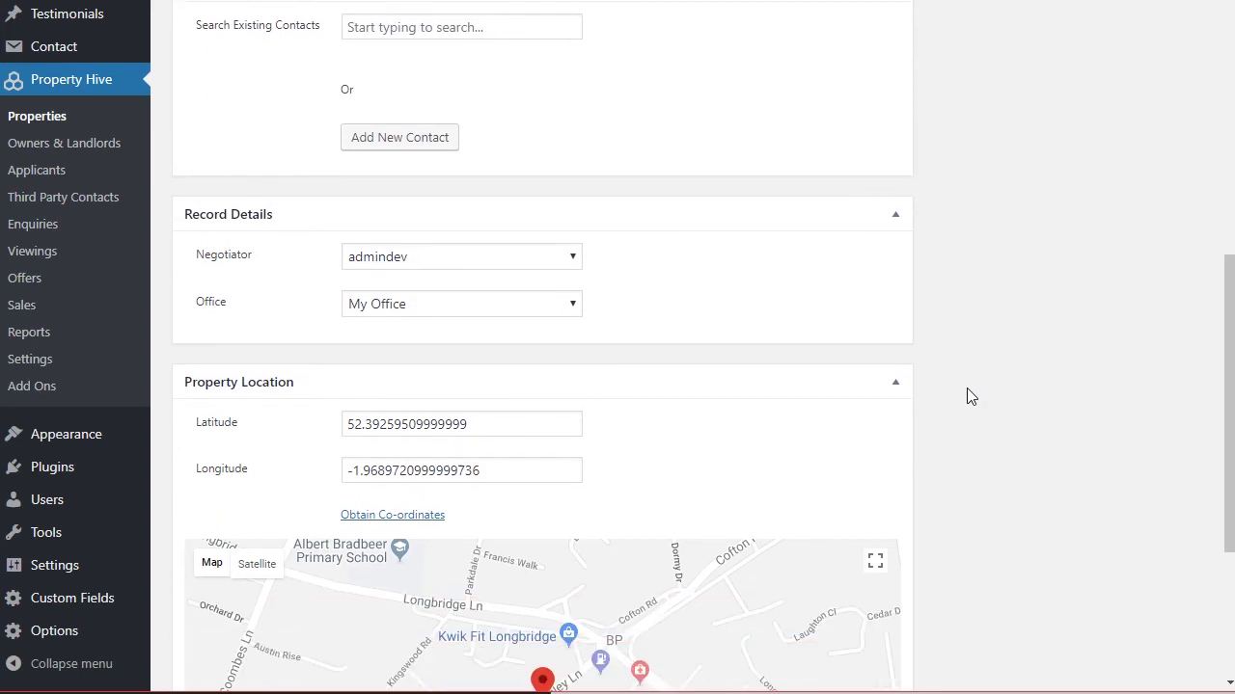
scroll(969, 396, down, 2)
scroll(967, 396, down, 1)
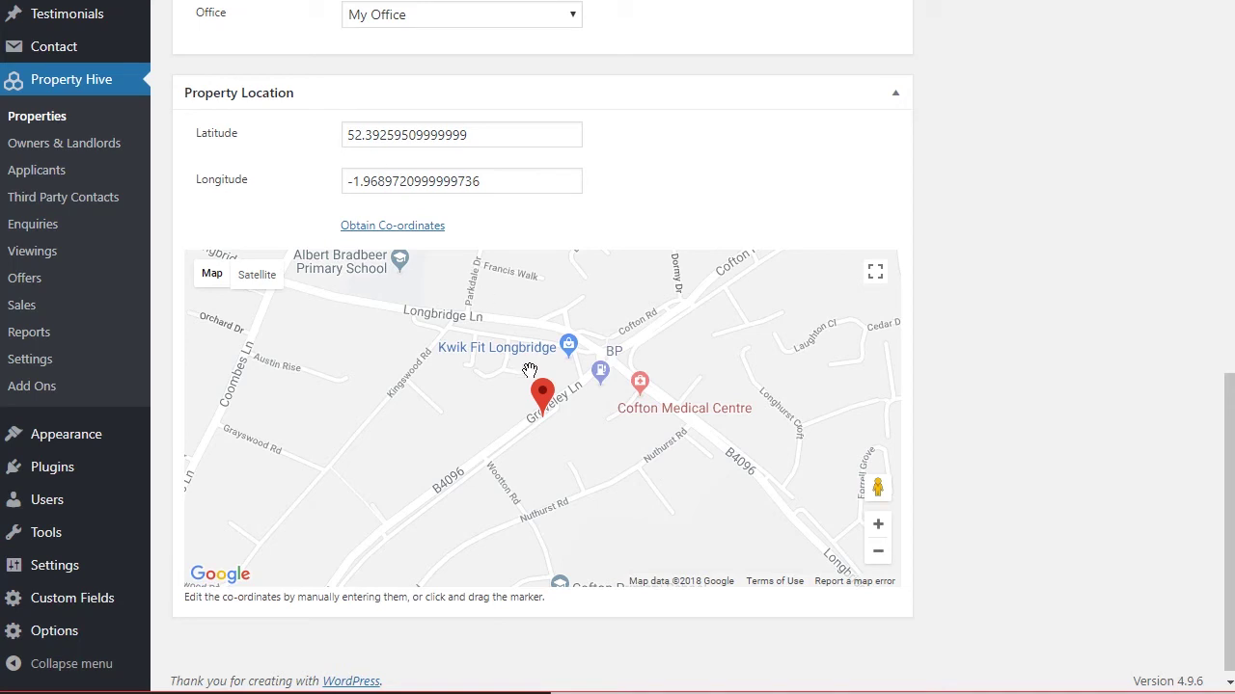
Reset the map marker with Obtain Co-ordinates and switch to the Details section.
mouse_move(545, 398)
mouse_down()
mouse_move(542, 374)
mouse_move(521, 413)
mouse_move(544, 392)
mouse_up()
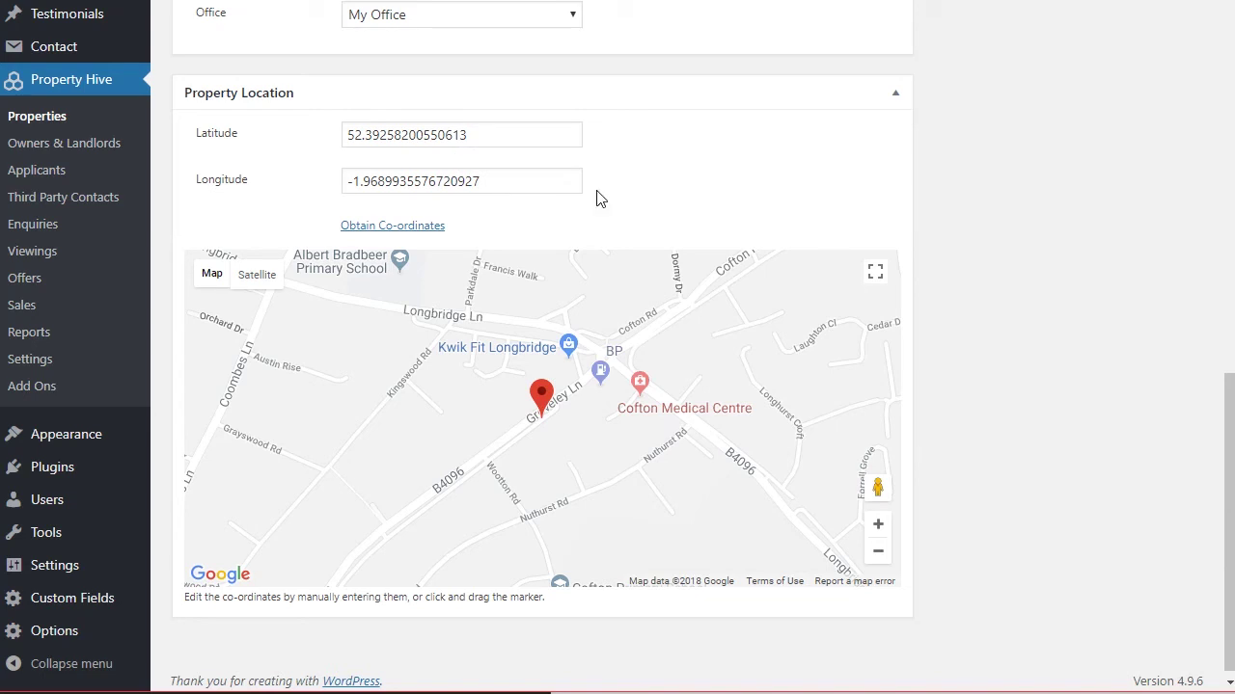
click(413, 227)
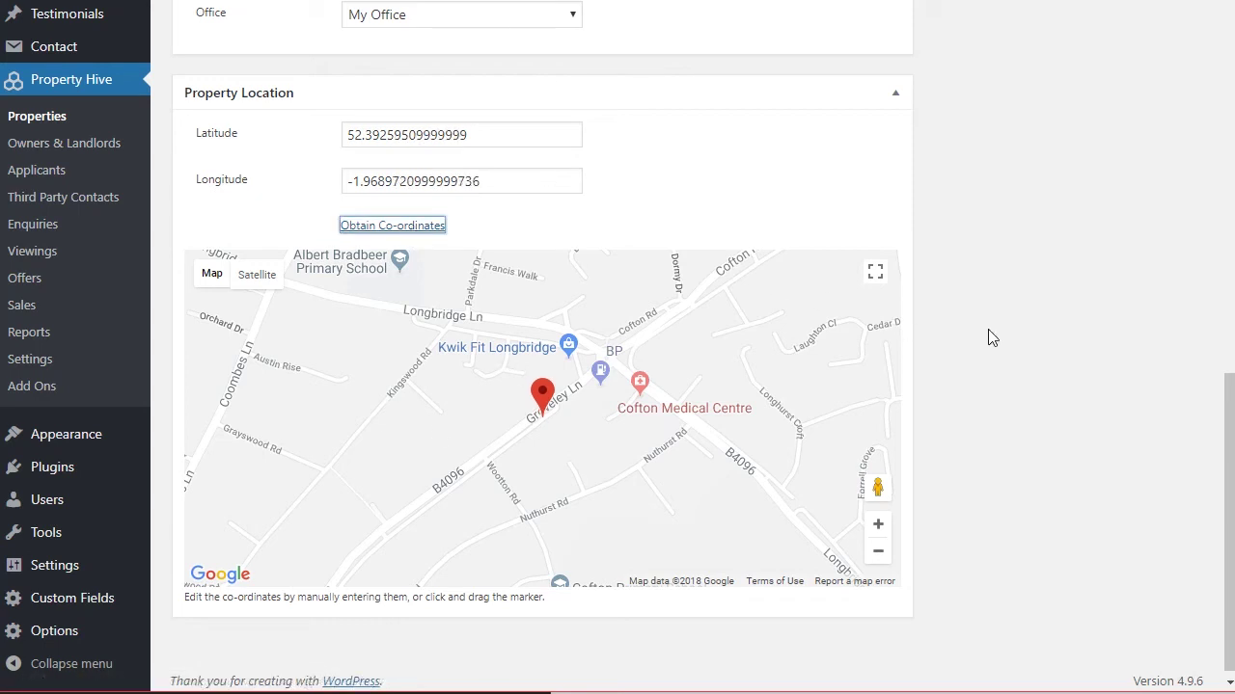
drag(1230, 461, 1204, 86)
click(291, 104)
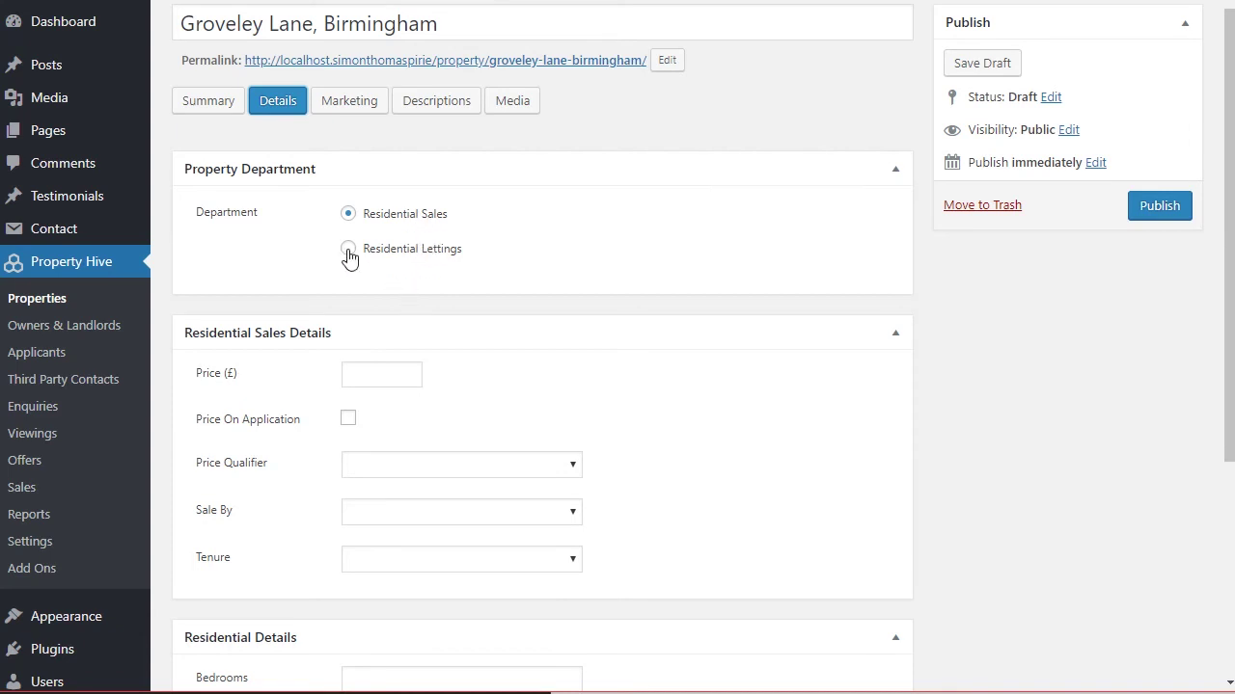
Toggle the department between Residential Lettings and Sales, leaving it on Residential Sales.
click(348, 249)
click(348, 214)
click(348, 248)
click(348, 214)
click(348, 249)
click(349, 215)
click(407, 250)
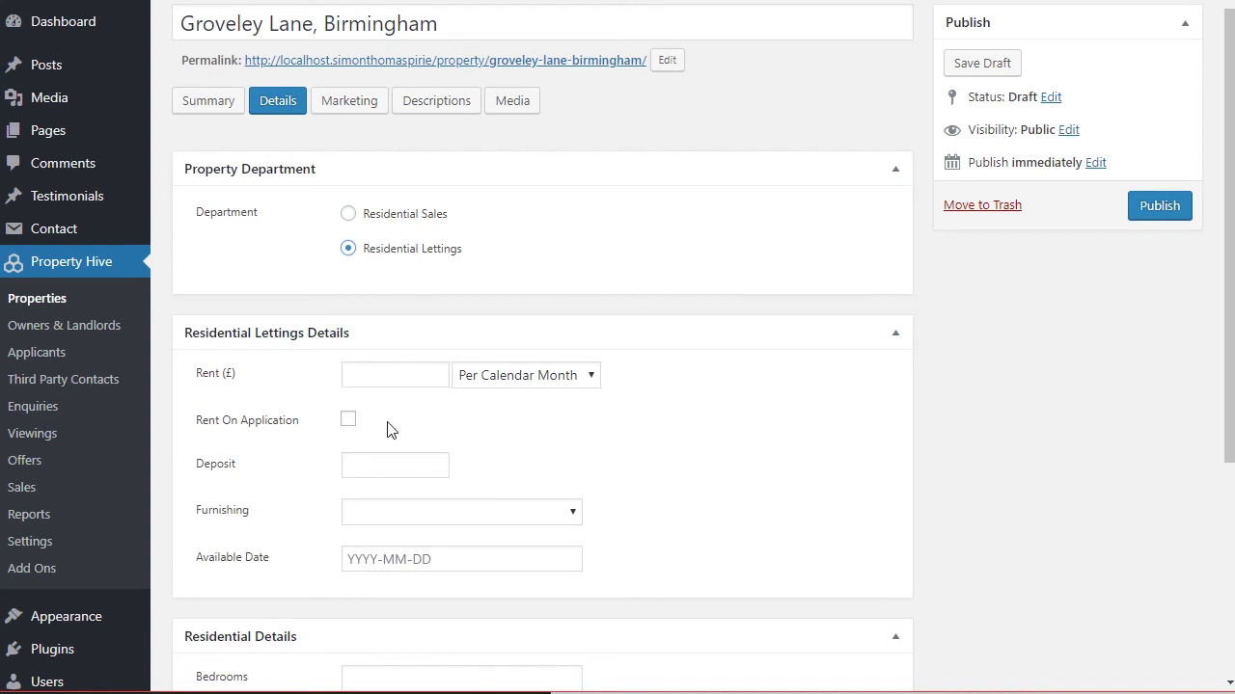
click(397, 221)
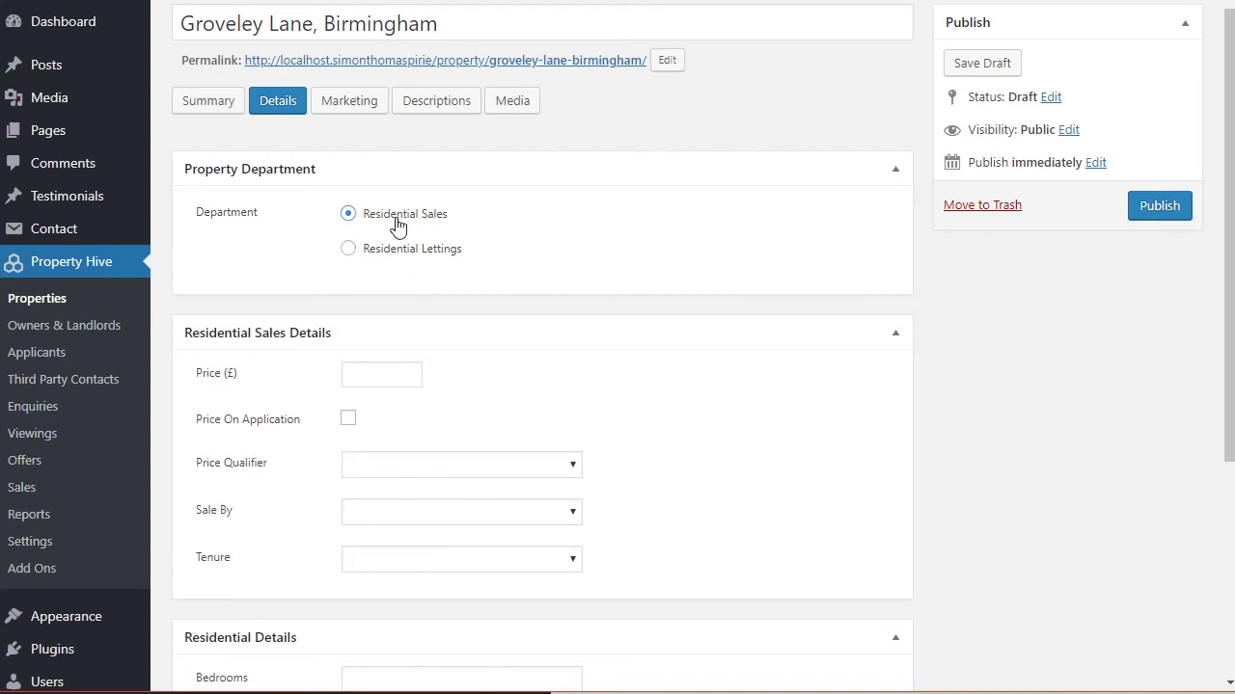
Leave the sale price qualifier blank and go to the Marketing section.
click(391, 376)
scroll(392, 384, down, 1)
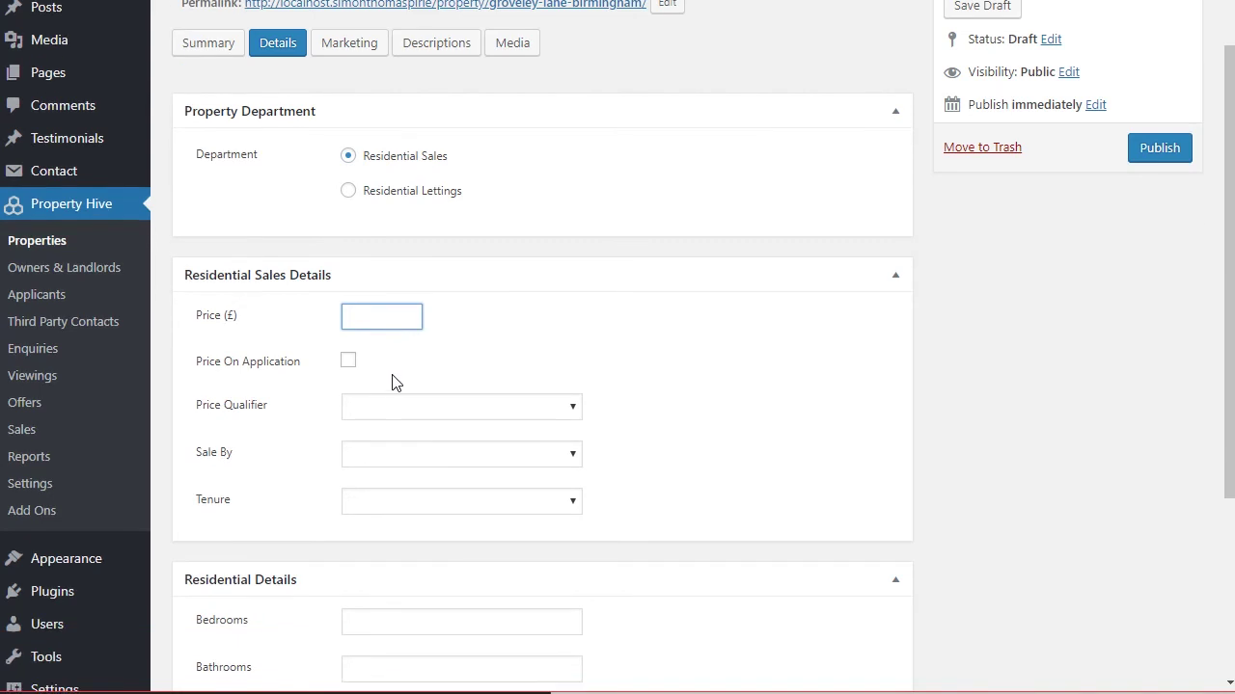
click(391, 377)
click(398, 389)
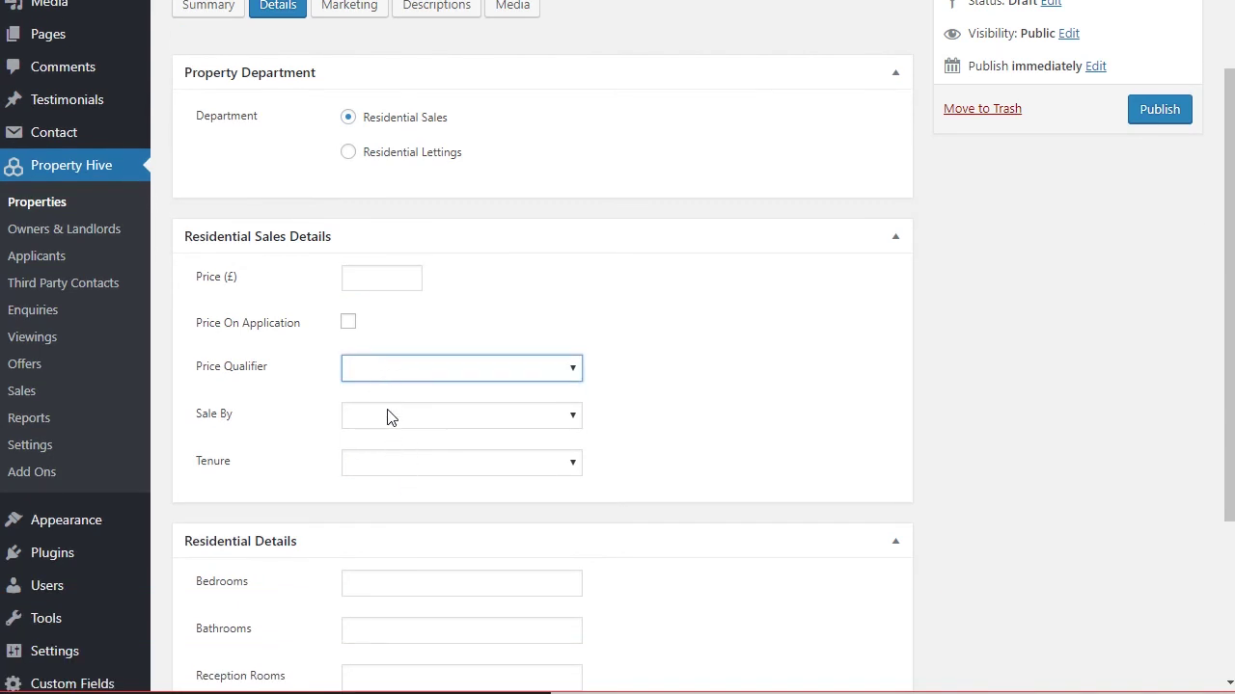
scroll(414, 388, down, 2)
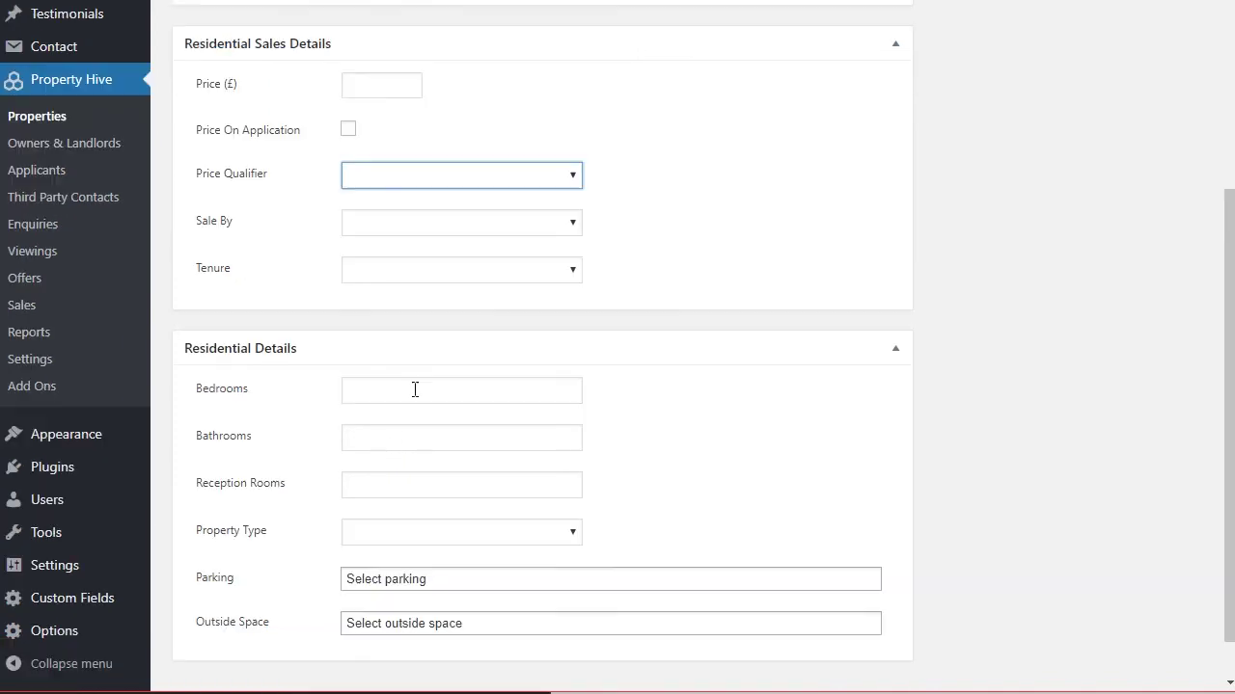
scroll(415, 389, down, 1)
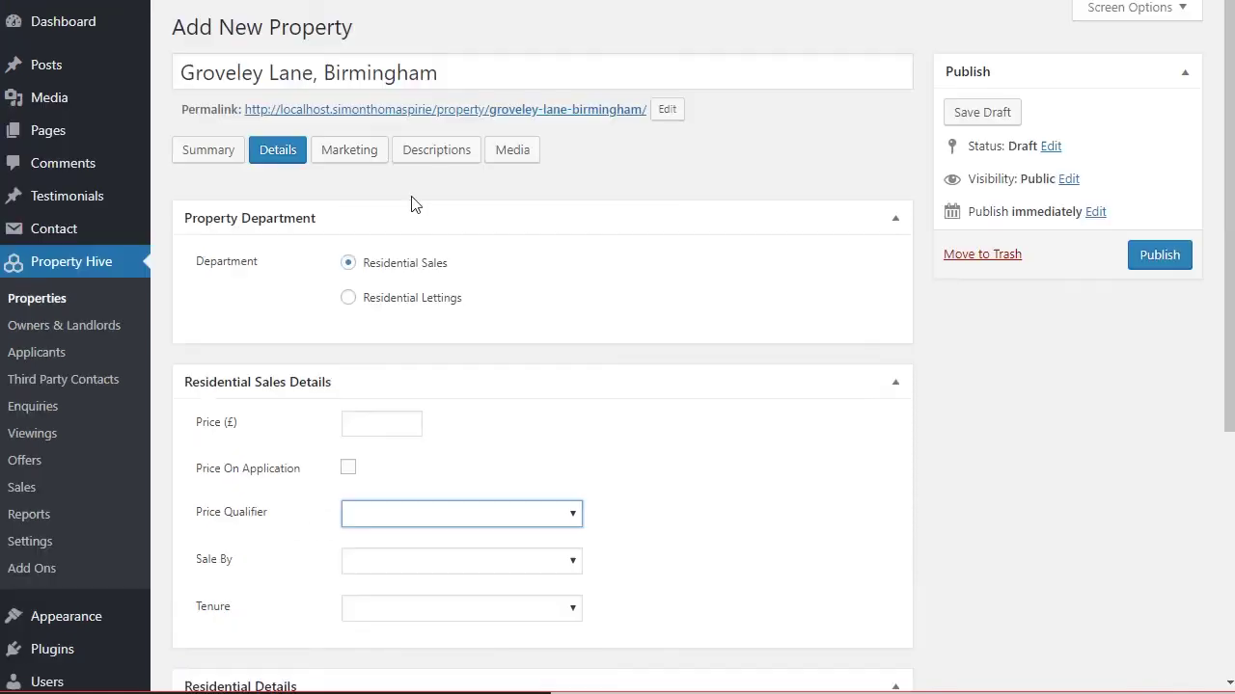
scroll(653, 431, up, 4)
click(357, 154)
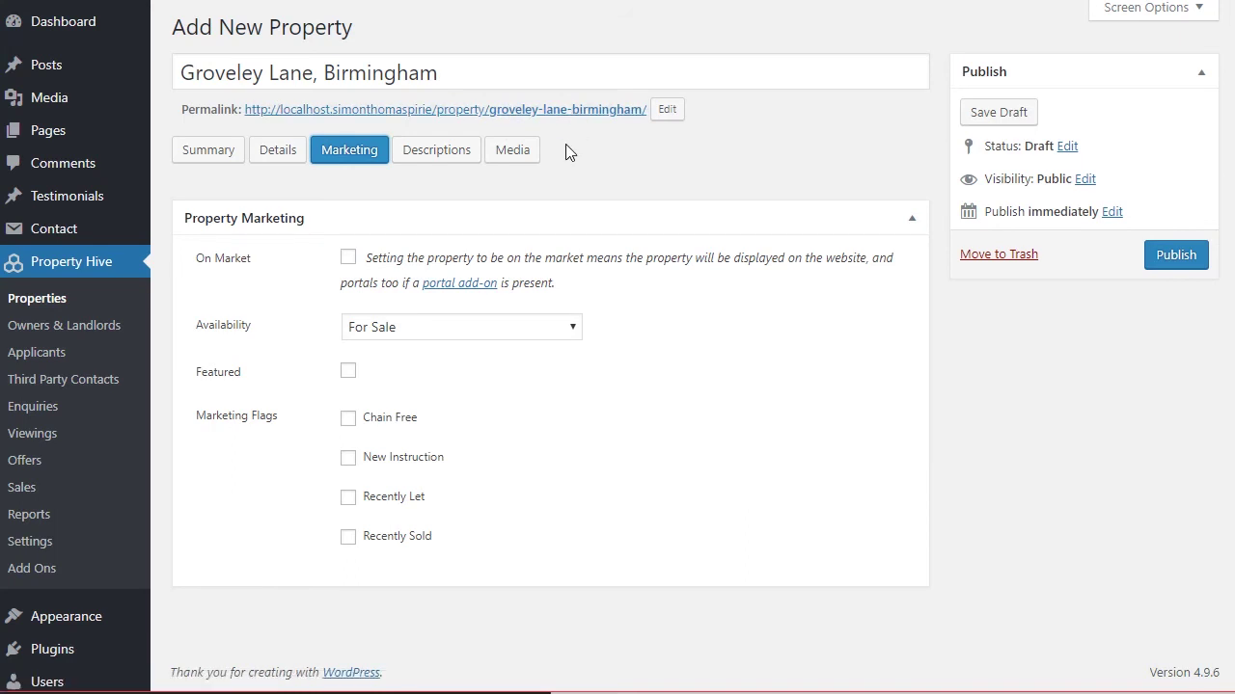
click(348, 257)
click(348, 257)
click(459, 333)
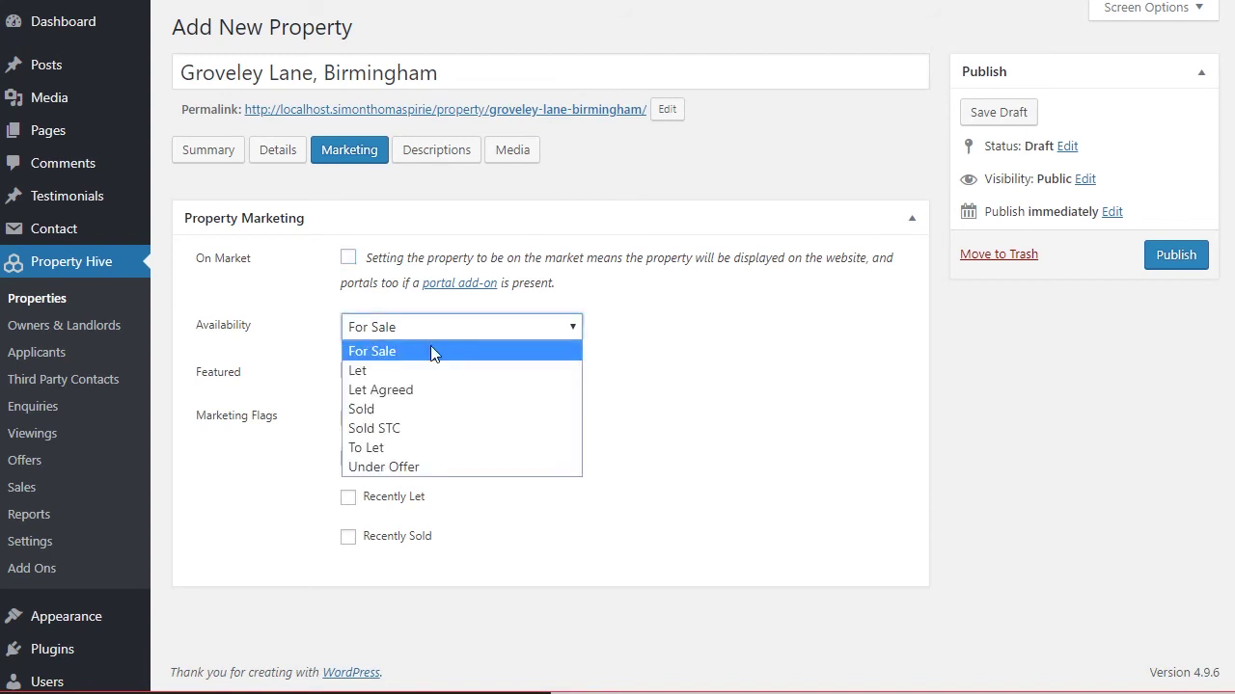
click(618, 166)
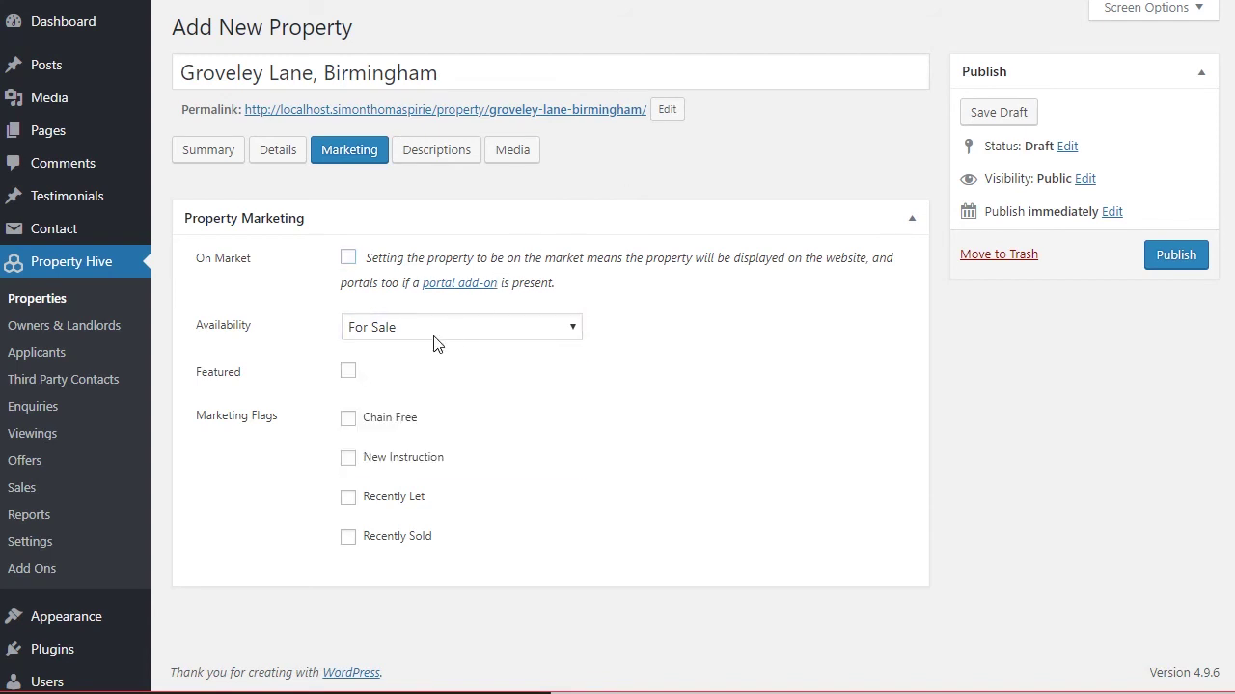
click(348, 373)
click(349, 374)
Open the Descriptions section, and Property Hive's miscellaneous settings in a new tab.
click(437, 156)
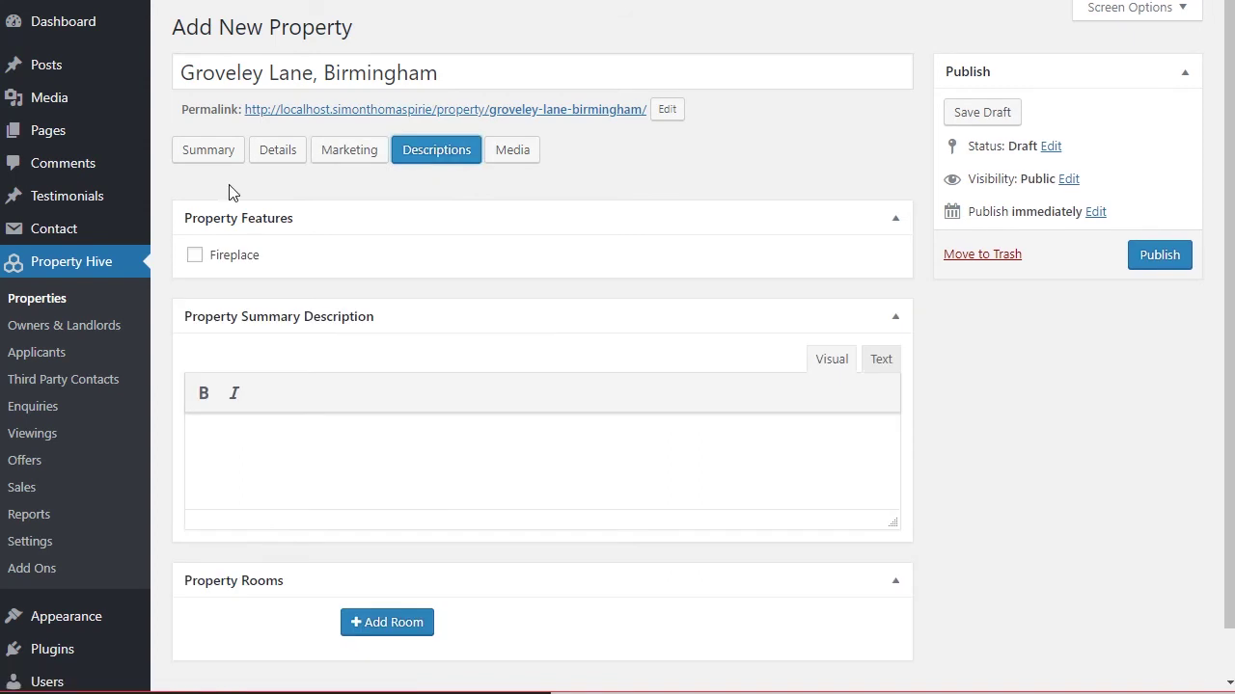
right_click(50, 543)
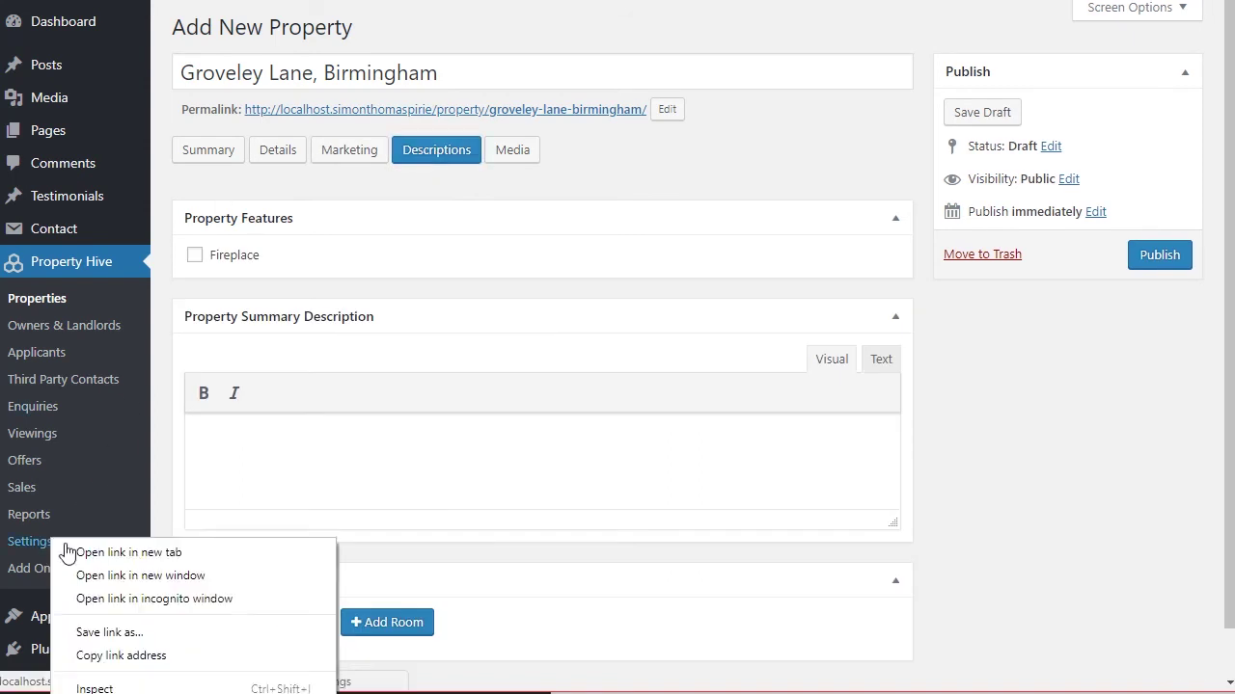
click(96, 548)
click(512, 69)
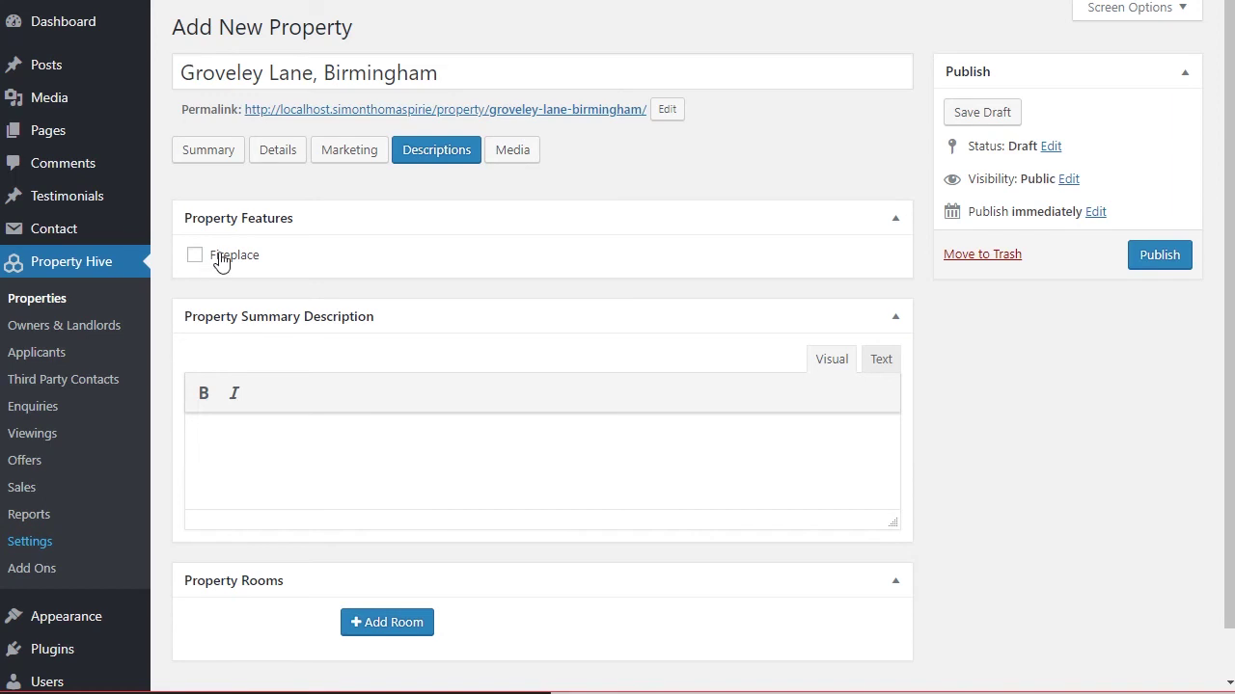
scroll(249, 241, down, 1)
Add a first room entry below the summary description.
click(323, 303)
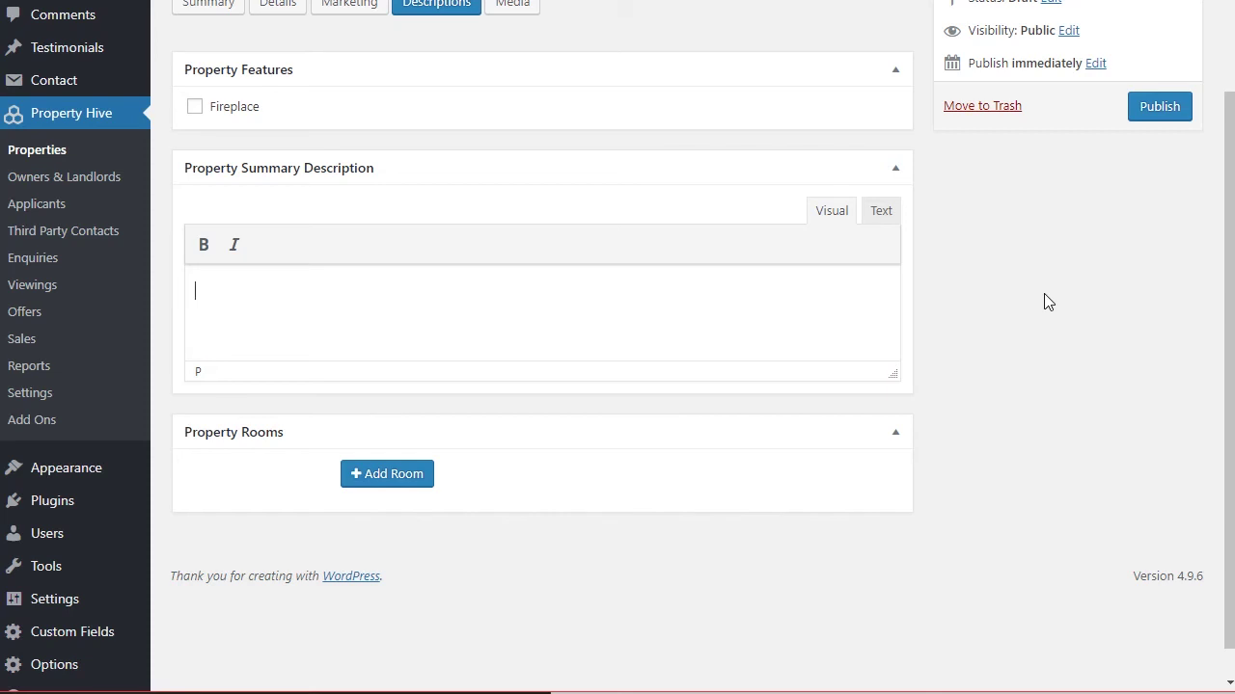
click(395, 474)
scroll(429, 439, down, 2)
Name the first room Bedroom One and add a second room.
click(447, 377)
text(Bedroom One)
key(Tab)
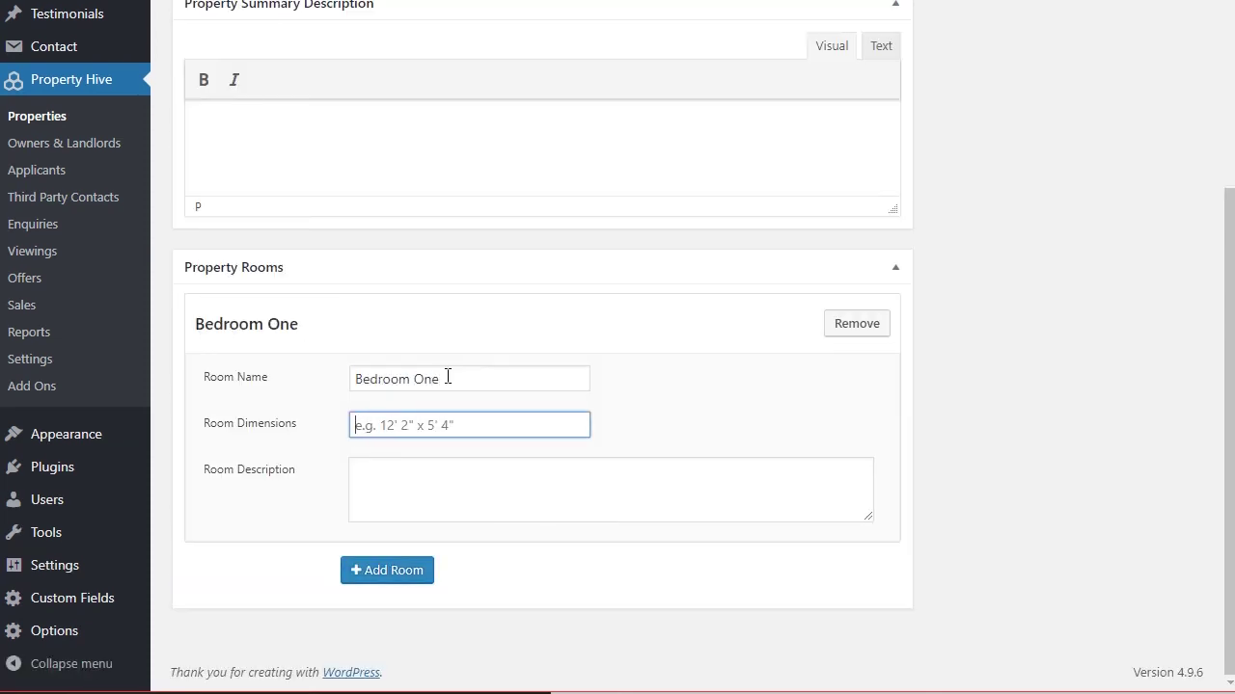
key(Tab)
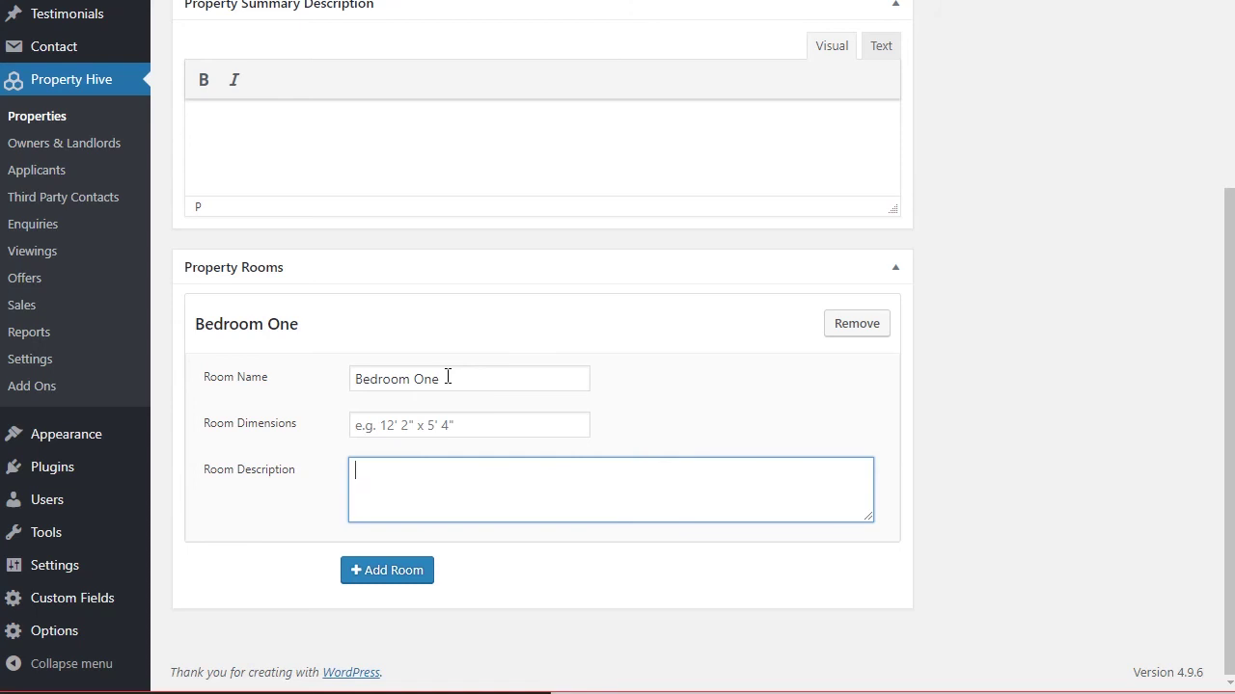
click(385, 571)
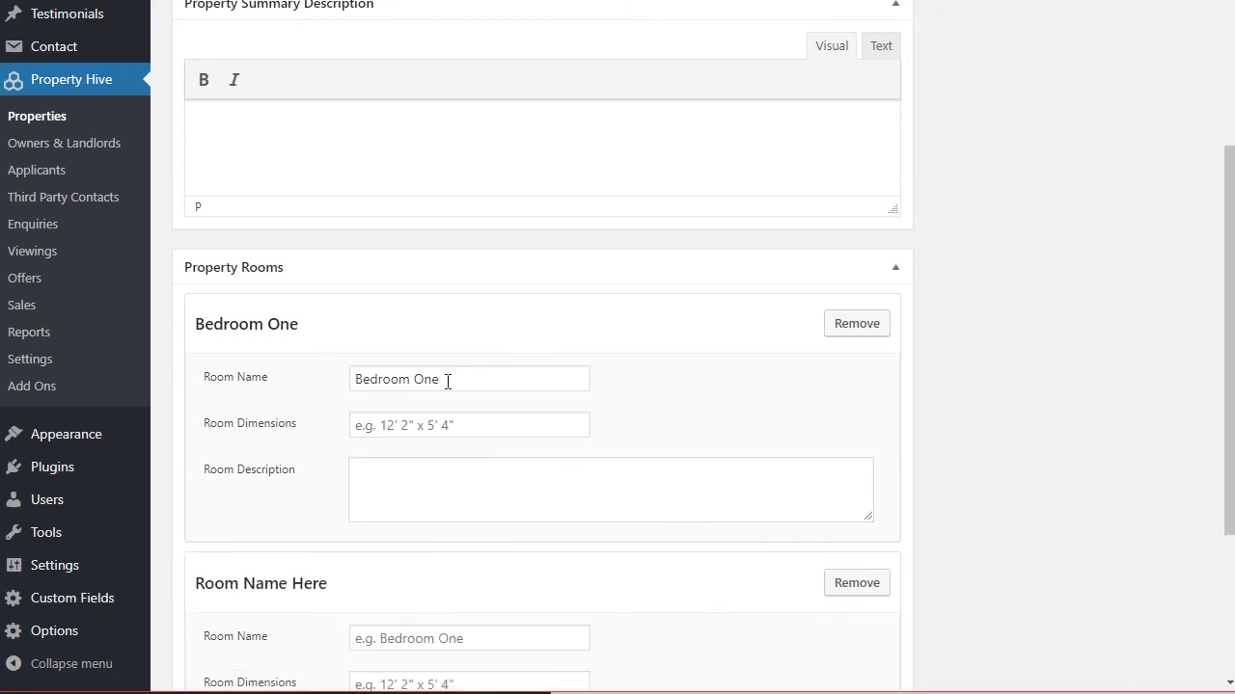
Rename the first room to Location, describe it 'Located in....', and open Media.
drag(445, 385, 325, 394)
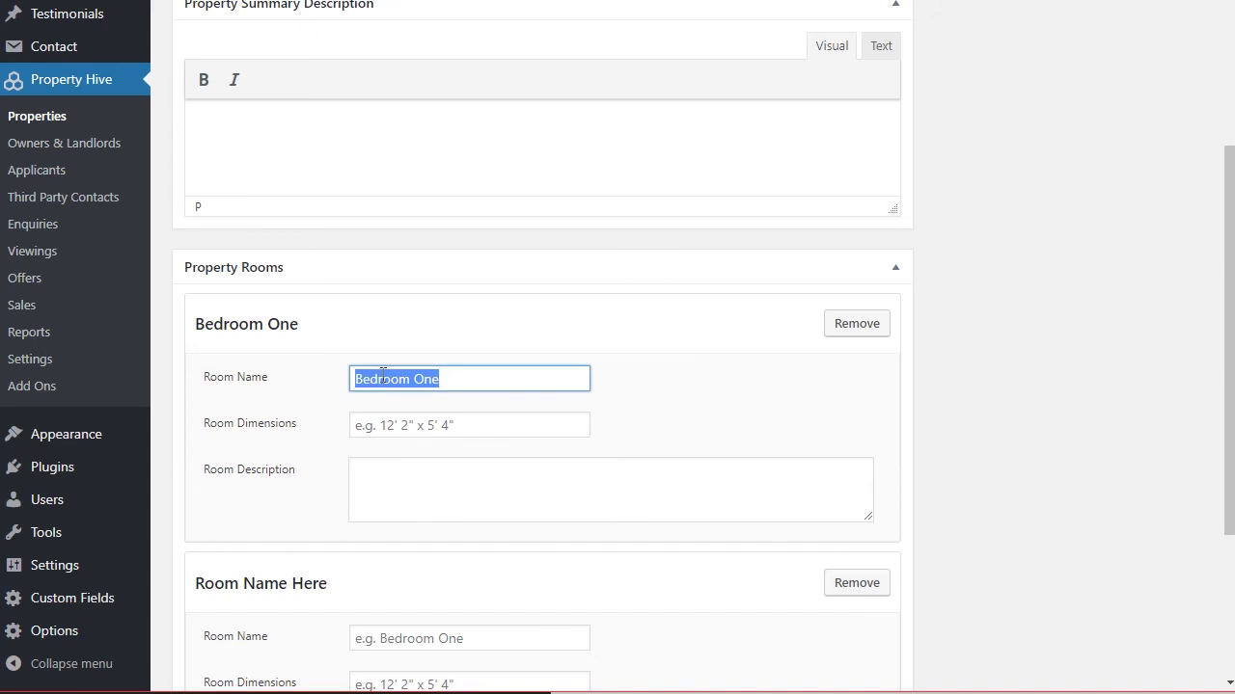
text(Location)
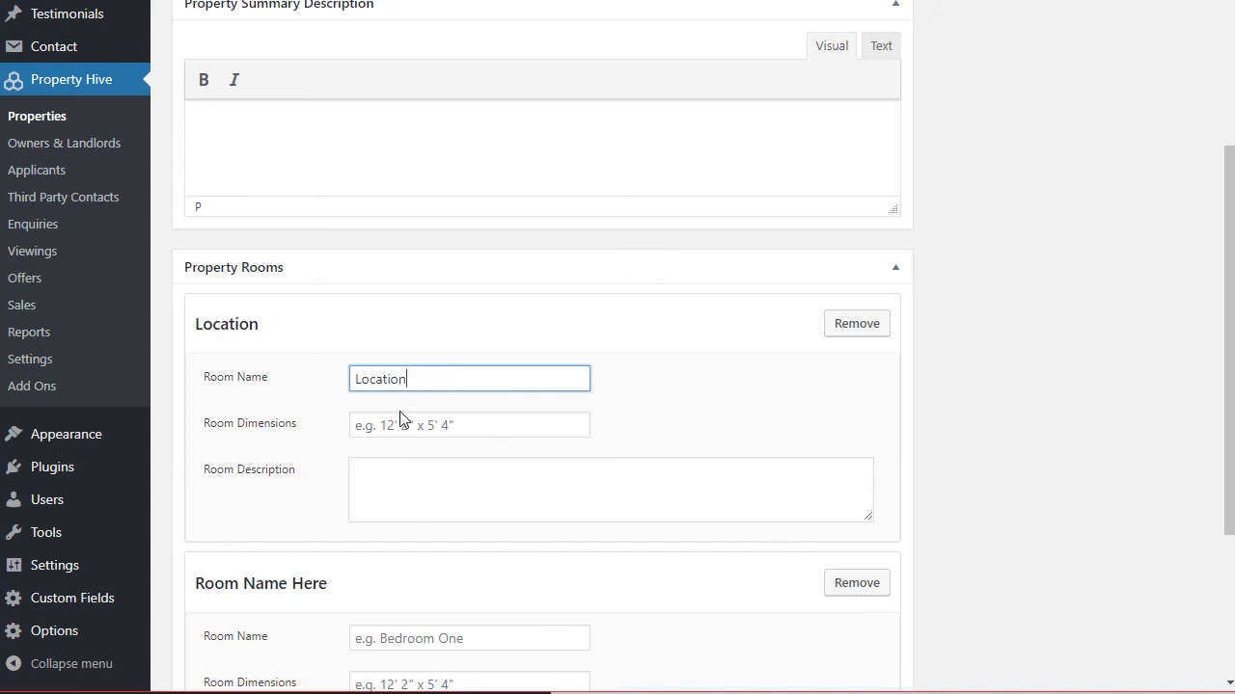
click(395, 477)
text(Located in....)
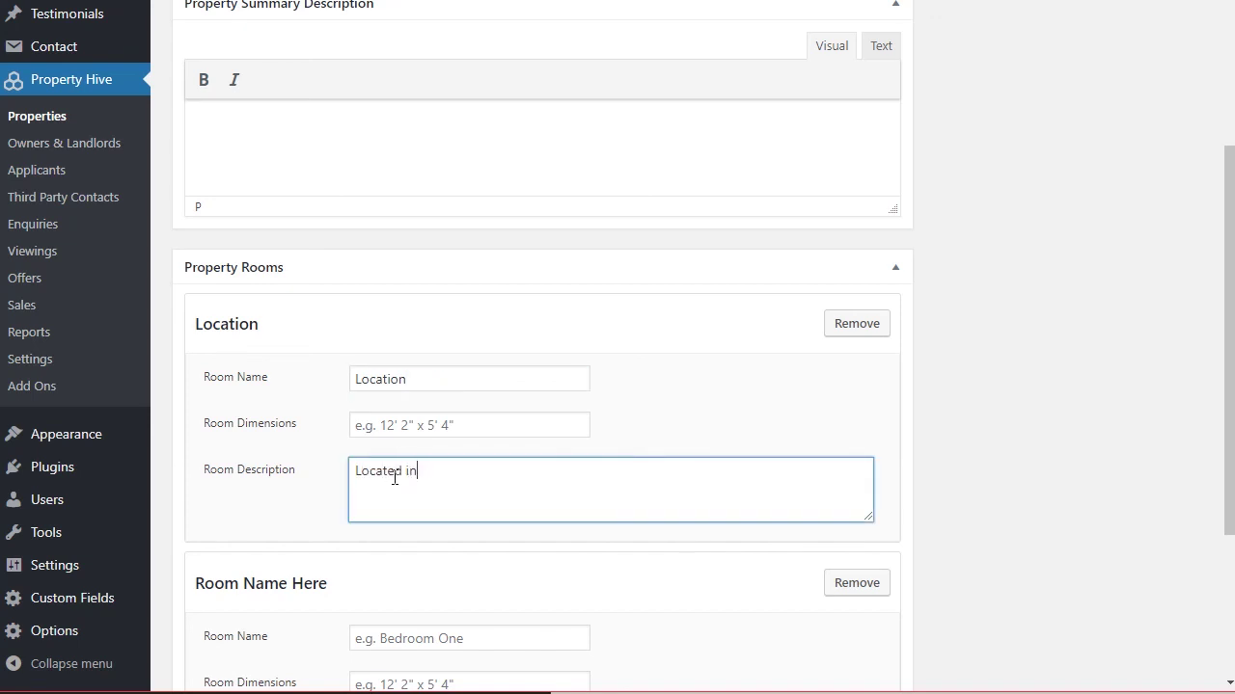
mouse_move(263, 336)
mouse_down()
mouse_move(306, 350)
mouse_move(283, 350)
mouse_up()
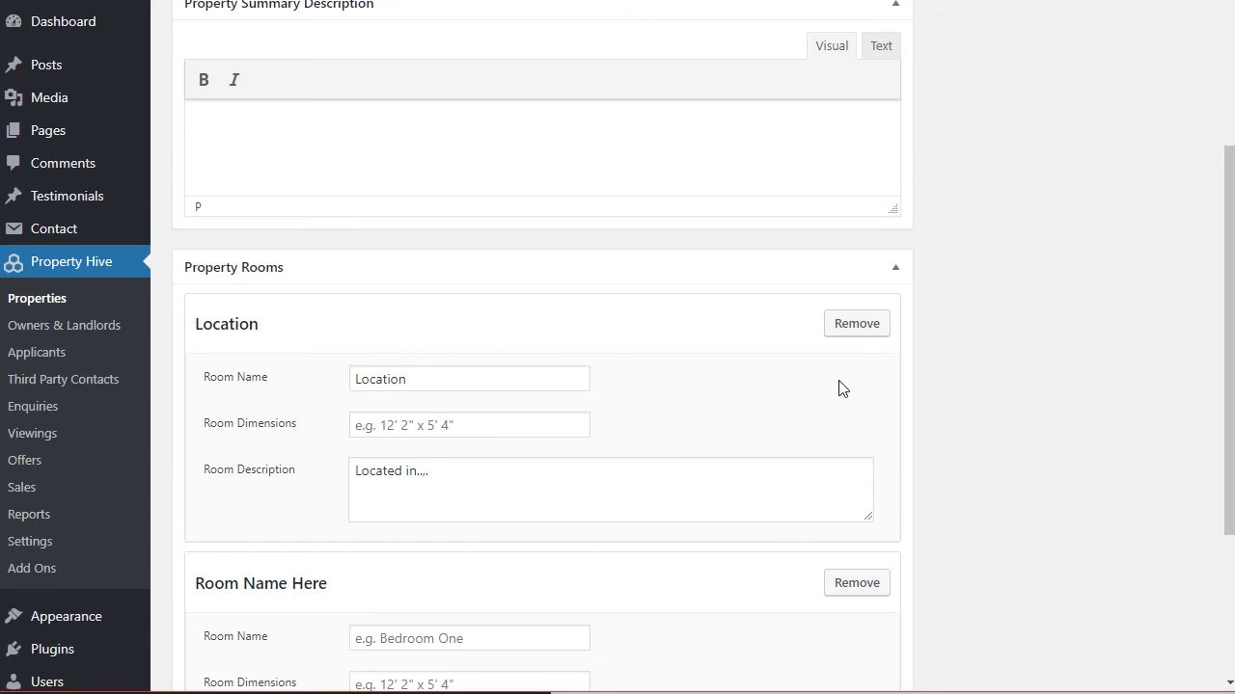
scroll(772, 337, up, 3)
click(511, 166)
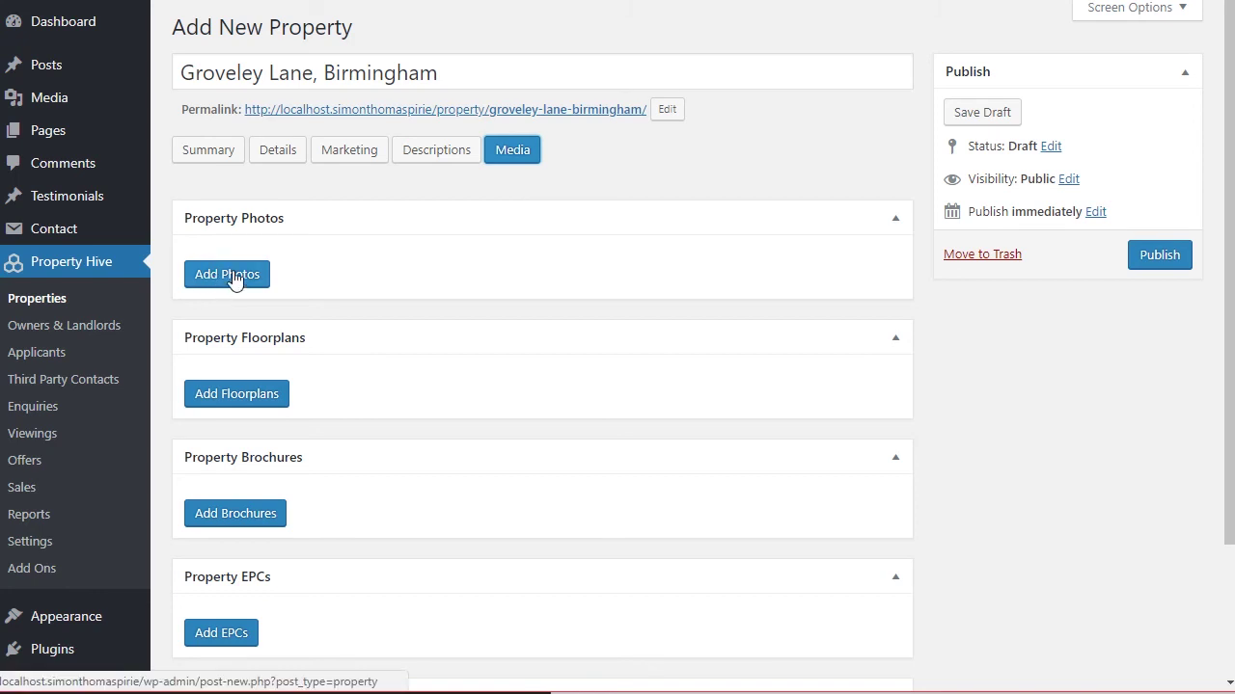
Add the living-room photo from the Media Library to the property's photos.
click(232, 277)
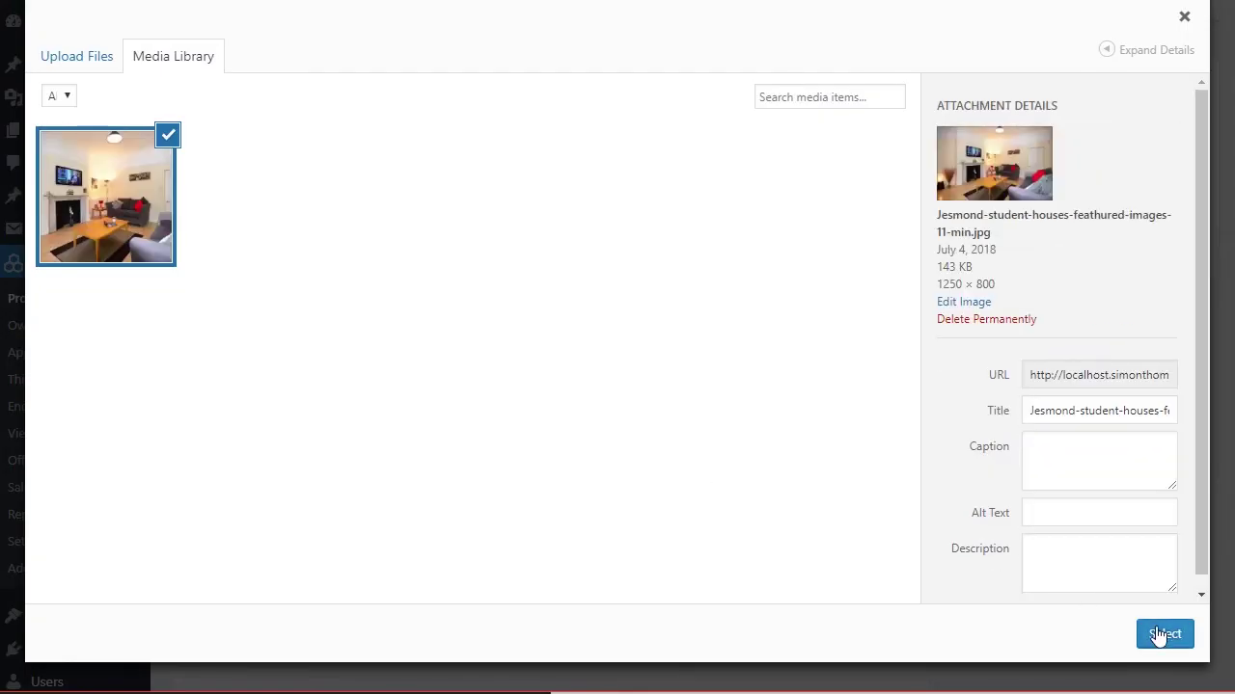
click(1157, 633)
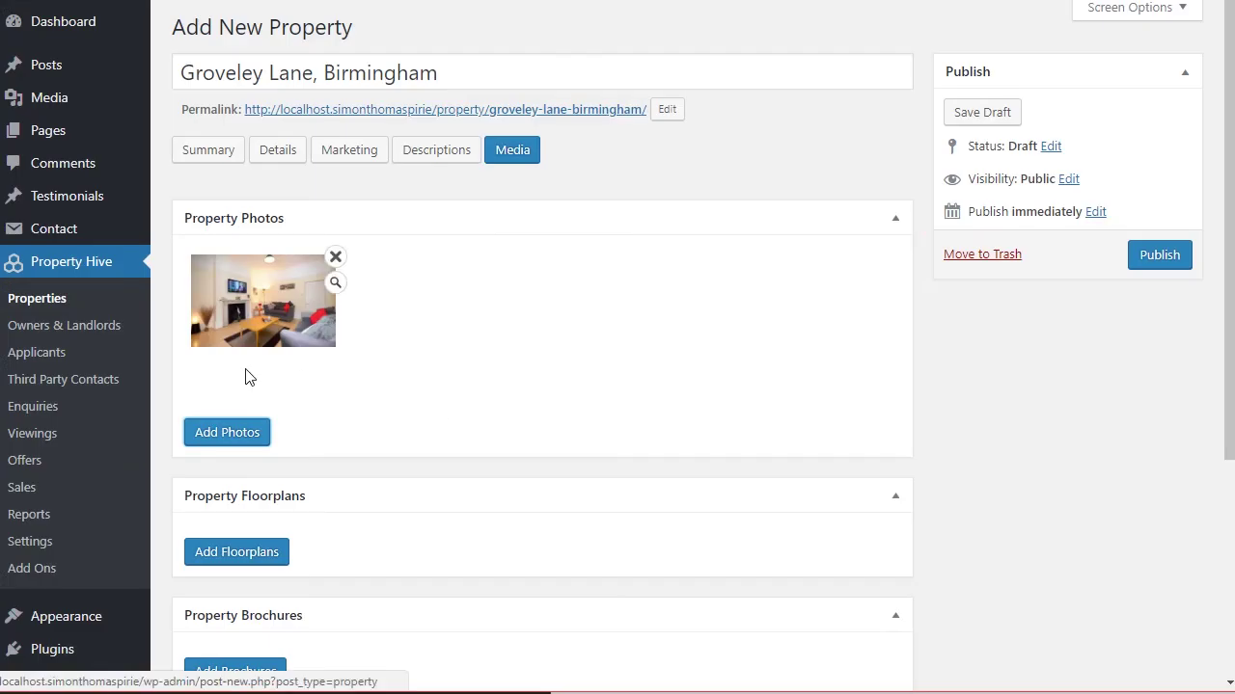
scroll(380, 276, down, 4)
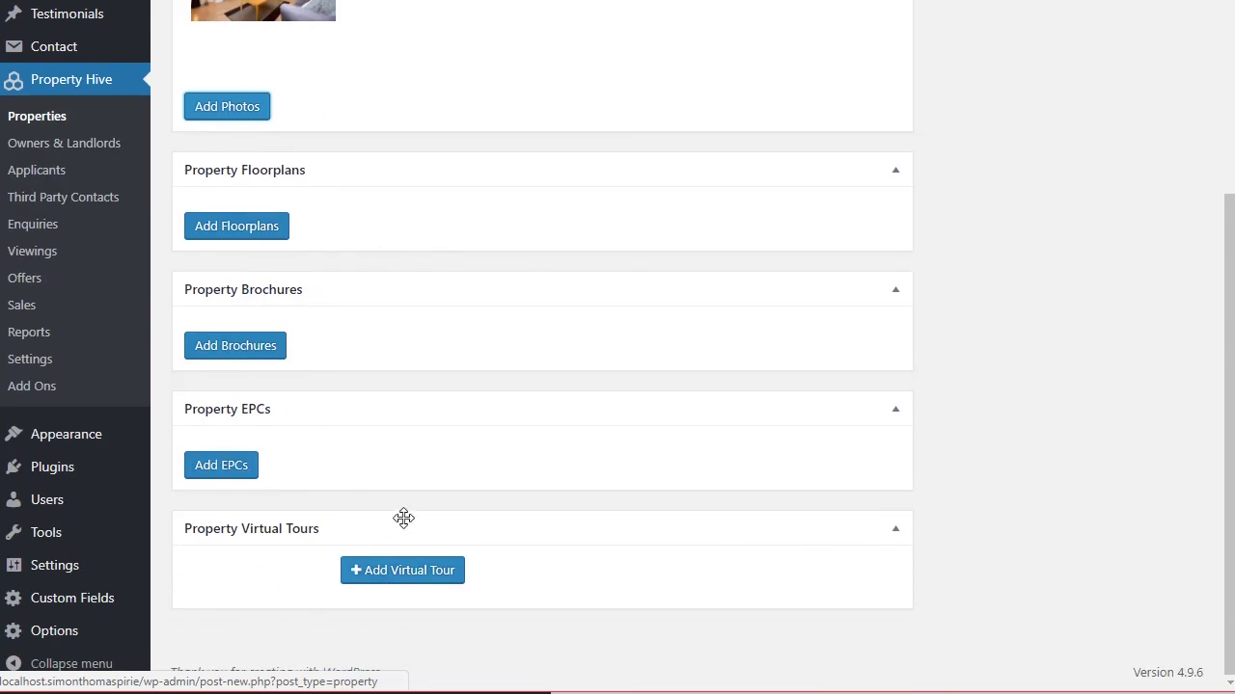
Add two empty Virtual Tour URL fields.
click(416, 575)
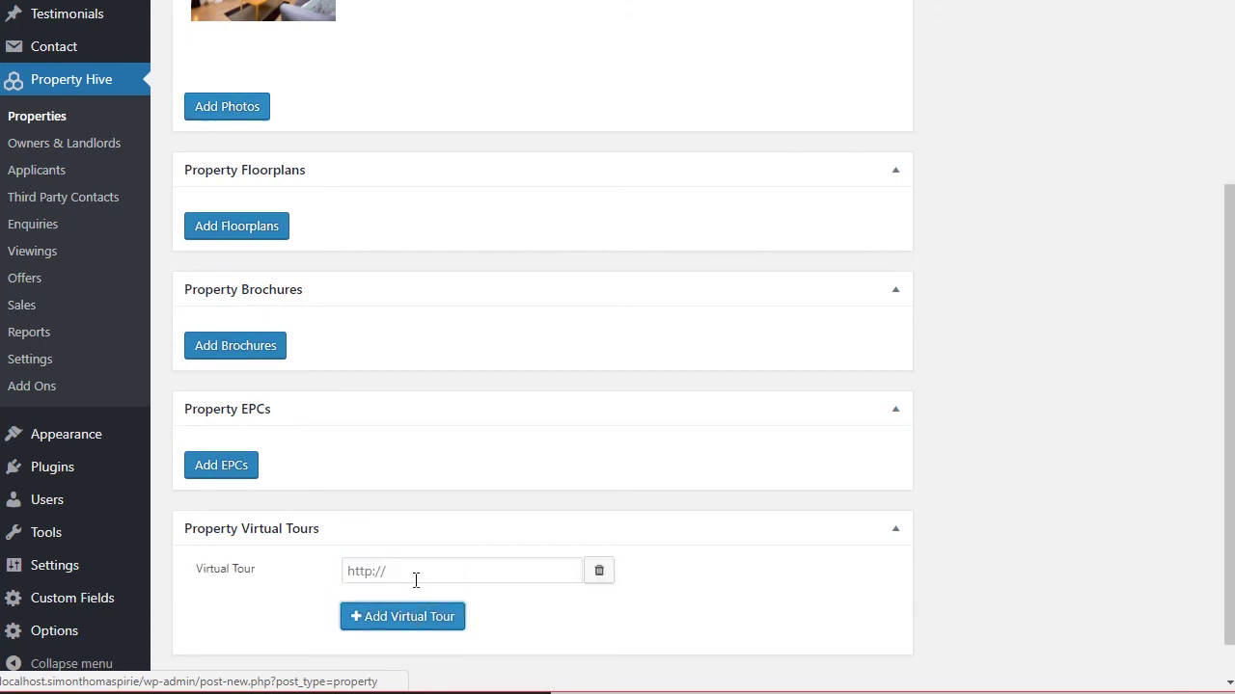
click(413, 622)
scroll(423, 566, down, 1)
click(407, 485)
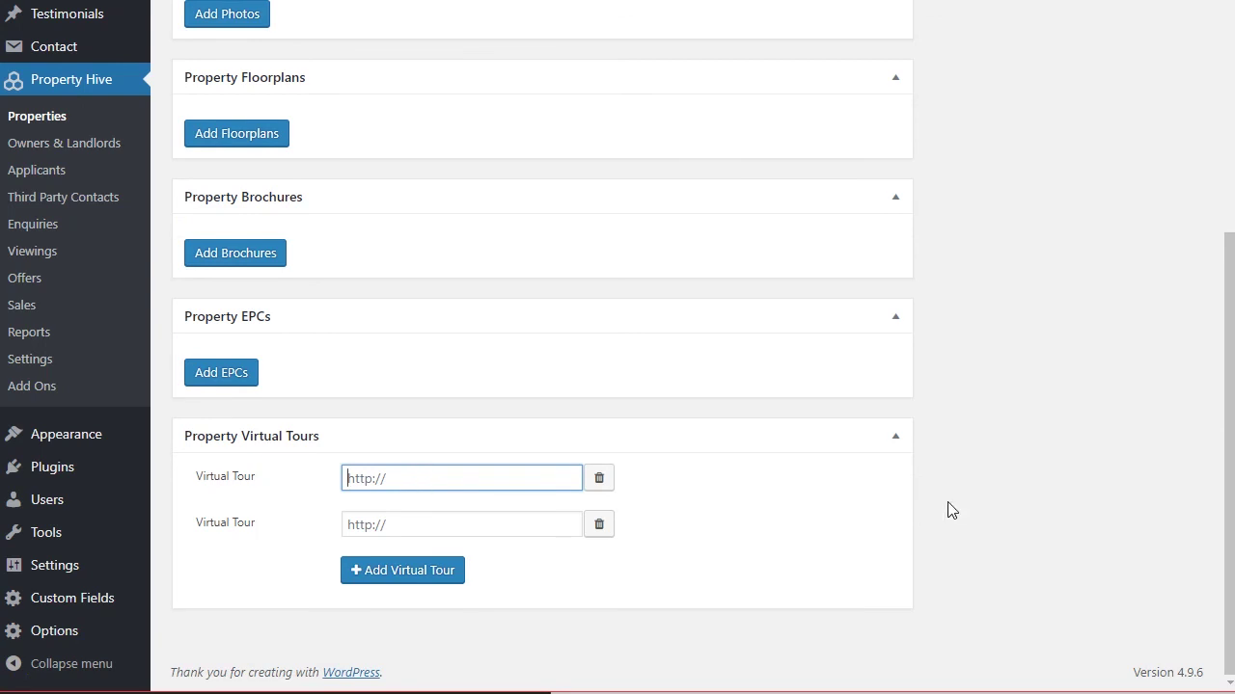
scroll(940, 507, up, 4)
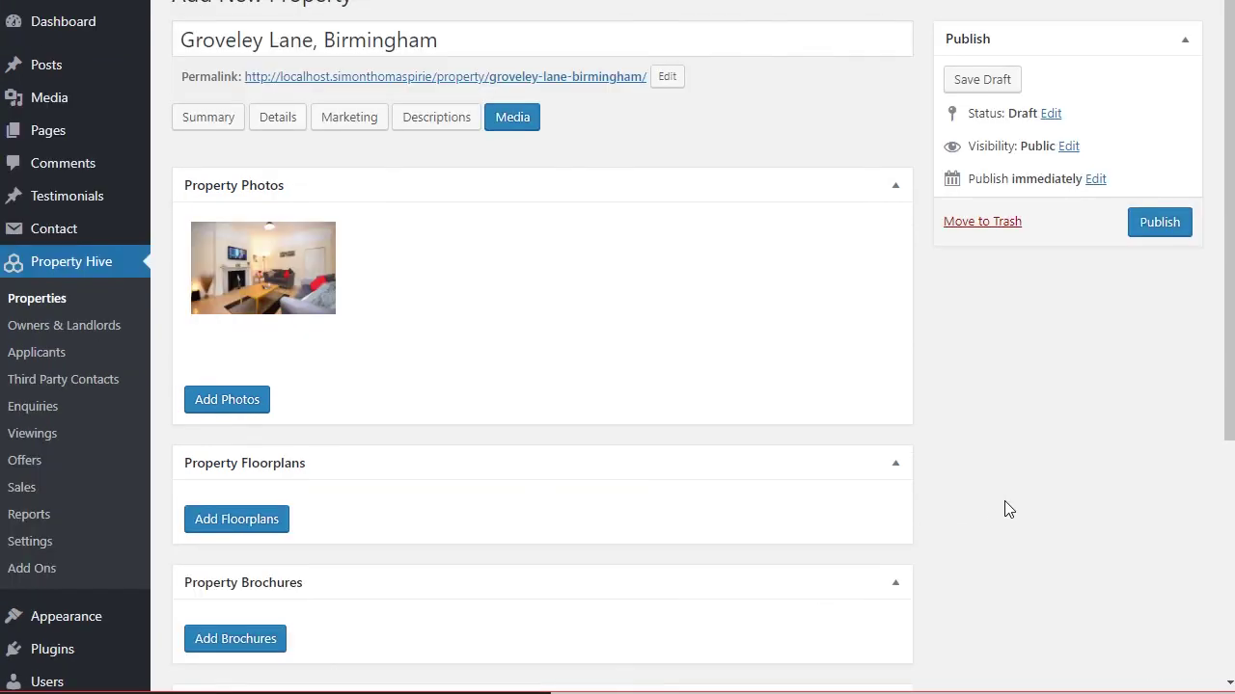
Publish the Groveley Lane listing and go to the Properties list.
click(1146, 234)
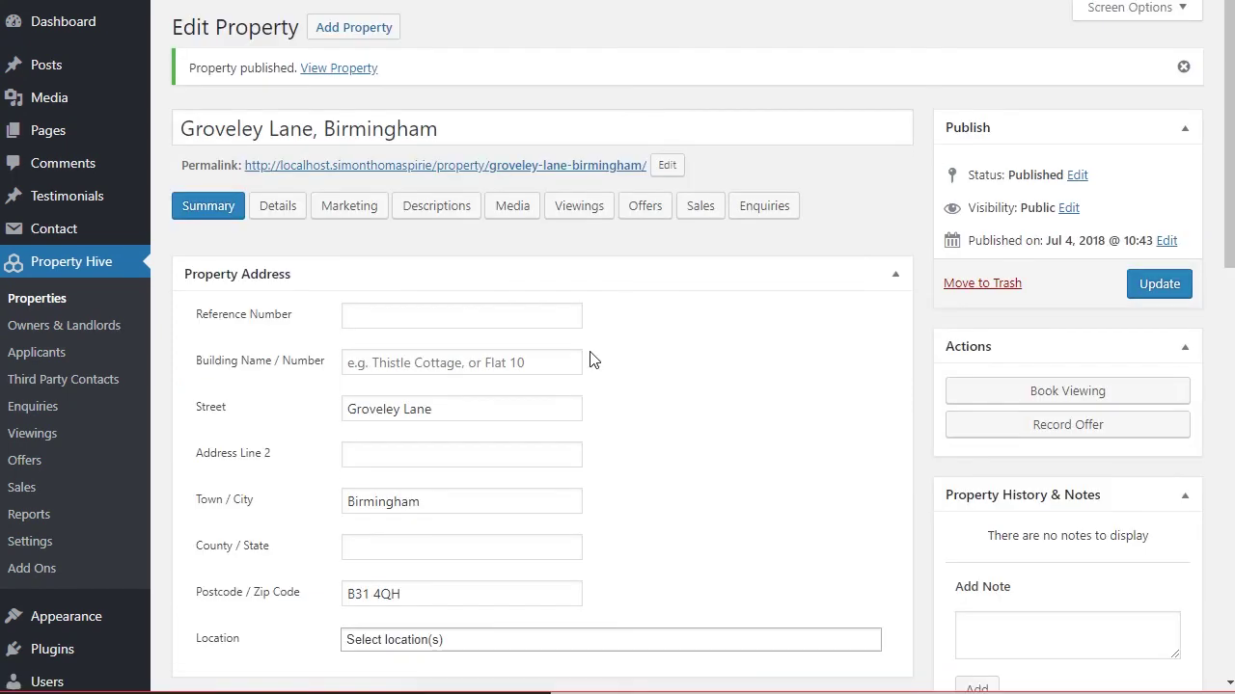
click(42, 301)
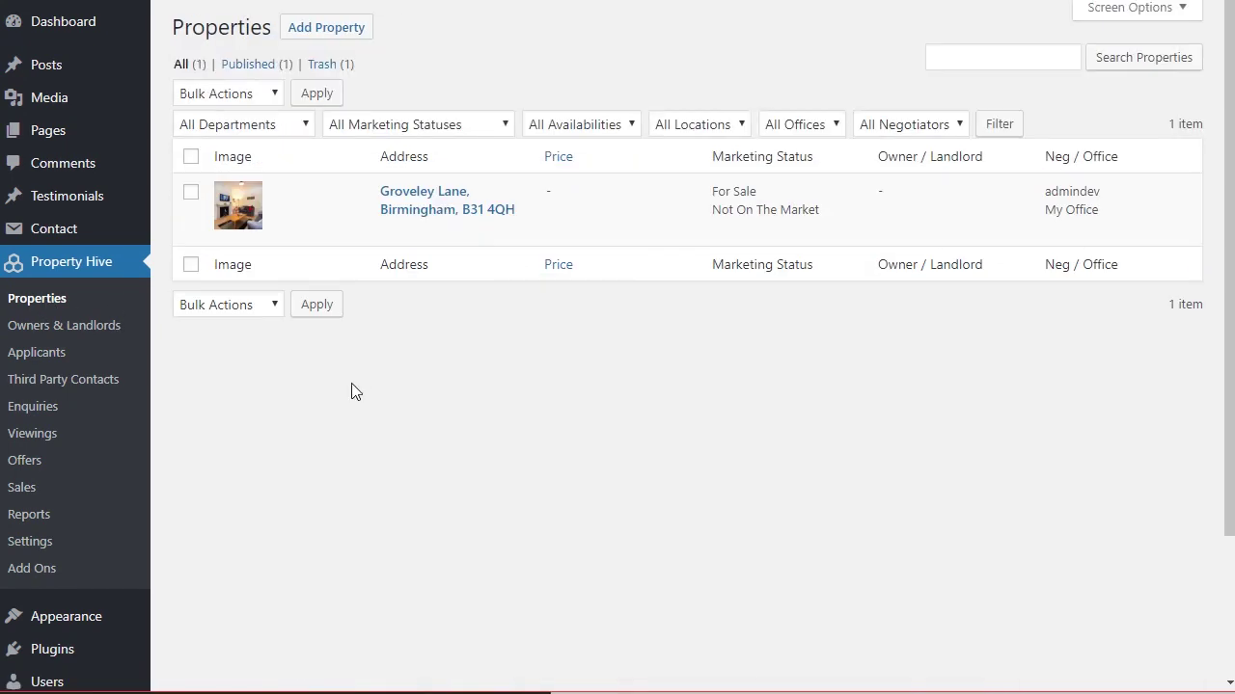
mouse_move(421, 221)
click(276, 129)
click(375, 133)
click(258, 124)
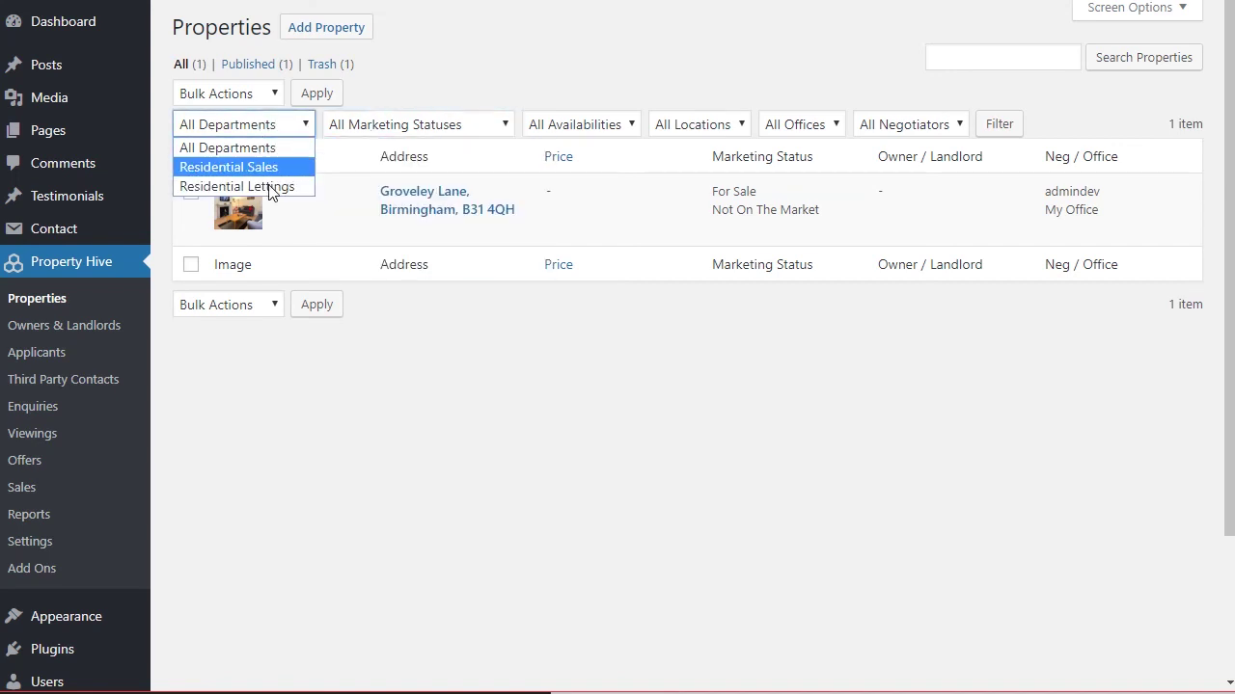
click(361, 126)
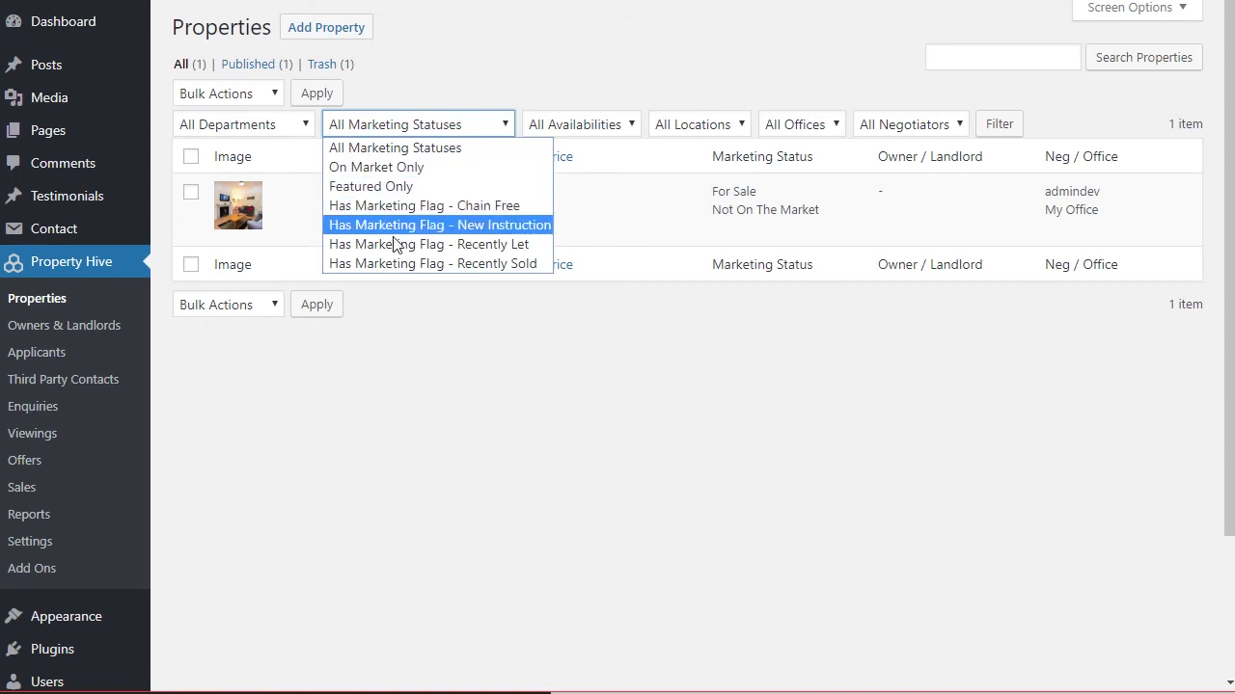
click(417, 299)
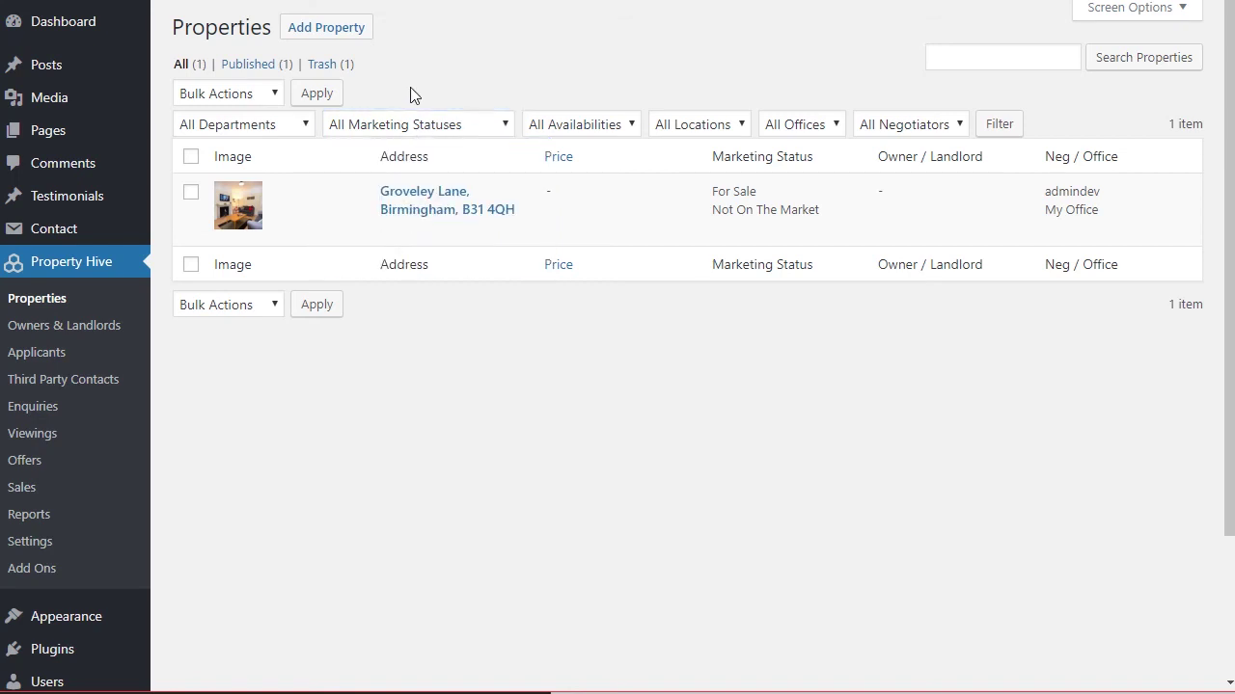
click(375, 123)
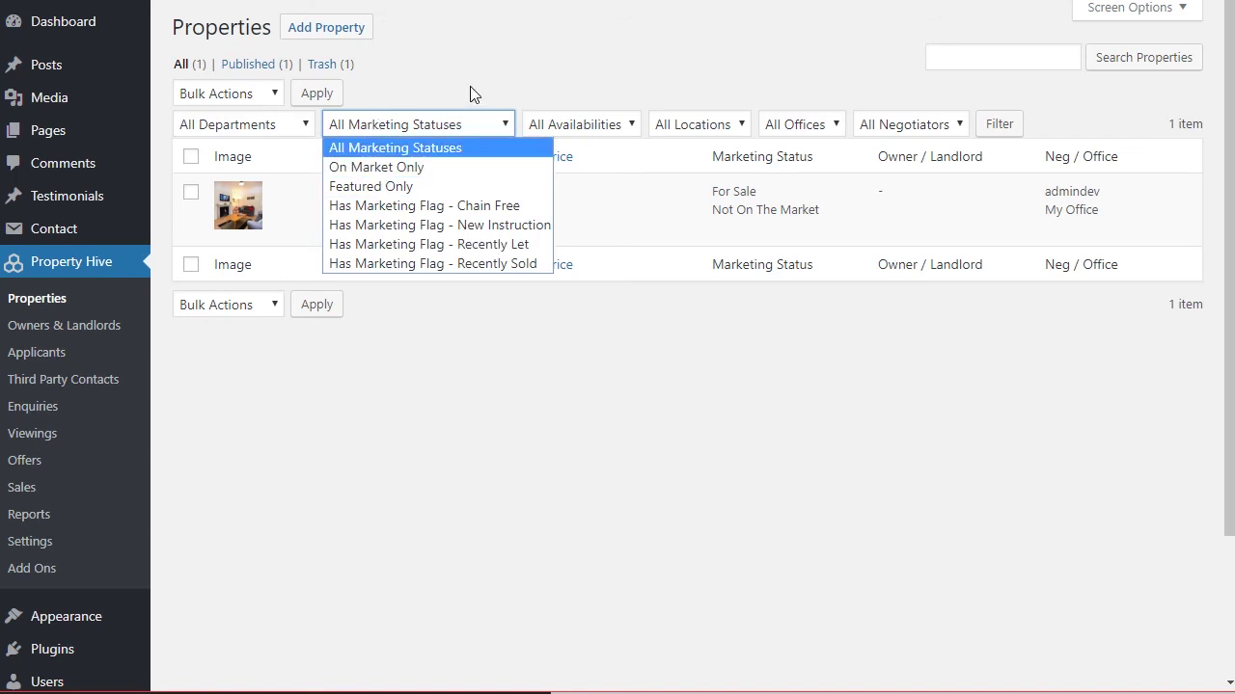
click(554, 128)
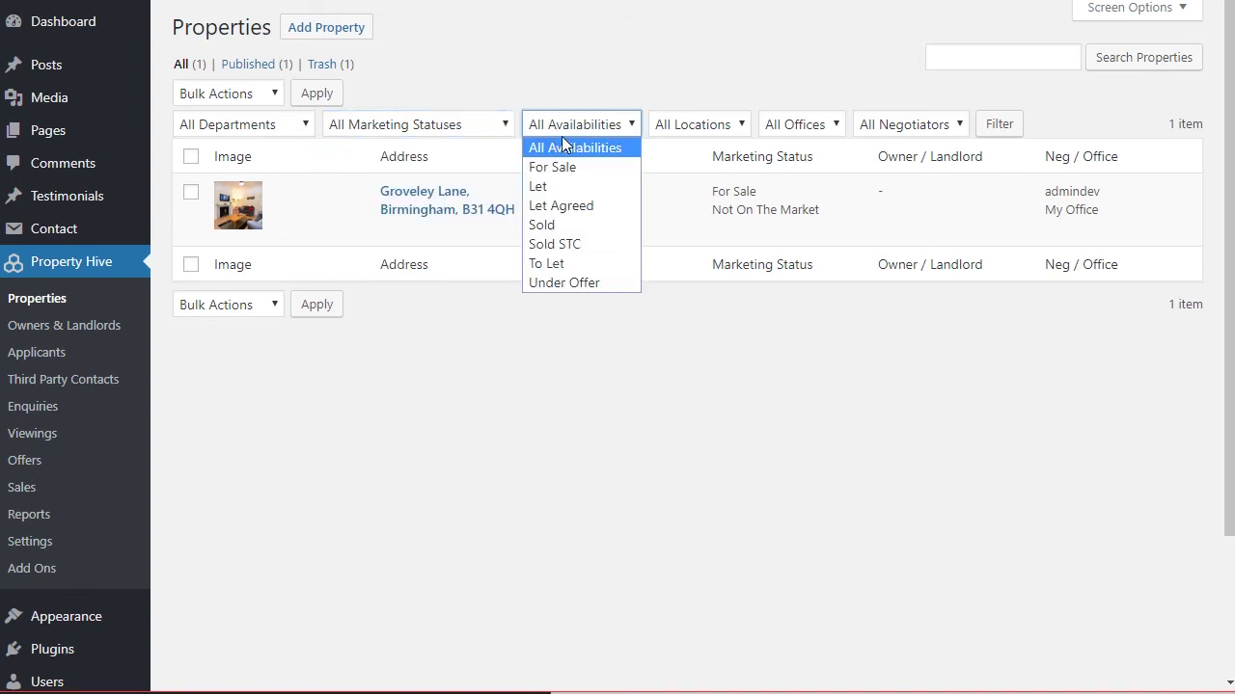
click(684, 127)
click(692, 127)
click(722, 129)
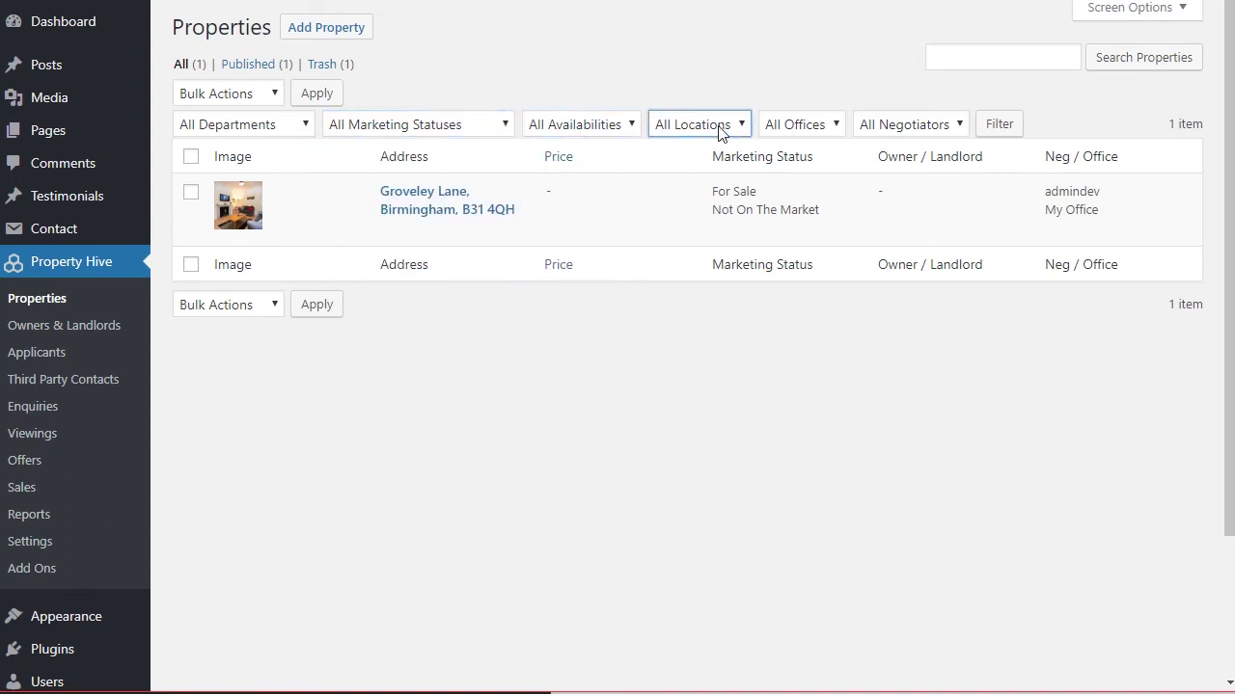
click(883, 124)
click(852, 81)
mouse_move(408, 199)
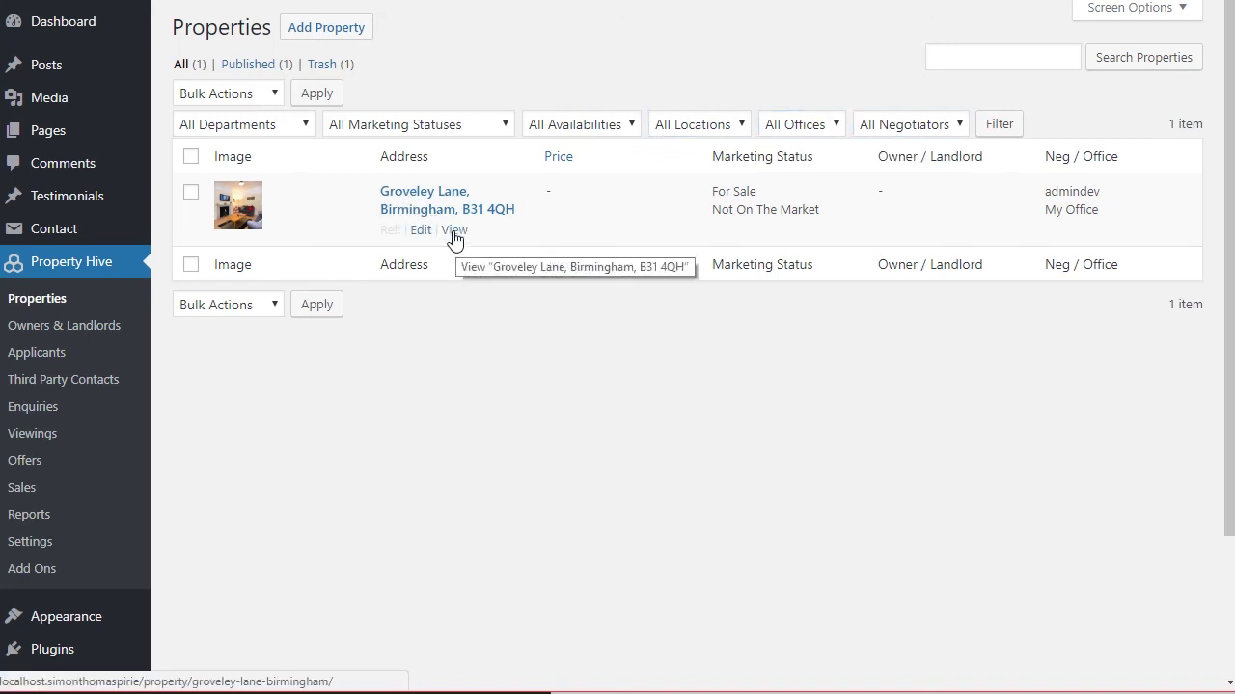
Open Groveley Lane for editing and check its Viewings, Offers, Sales and Enquiries tabs.
click(428, 211)
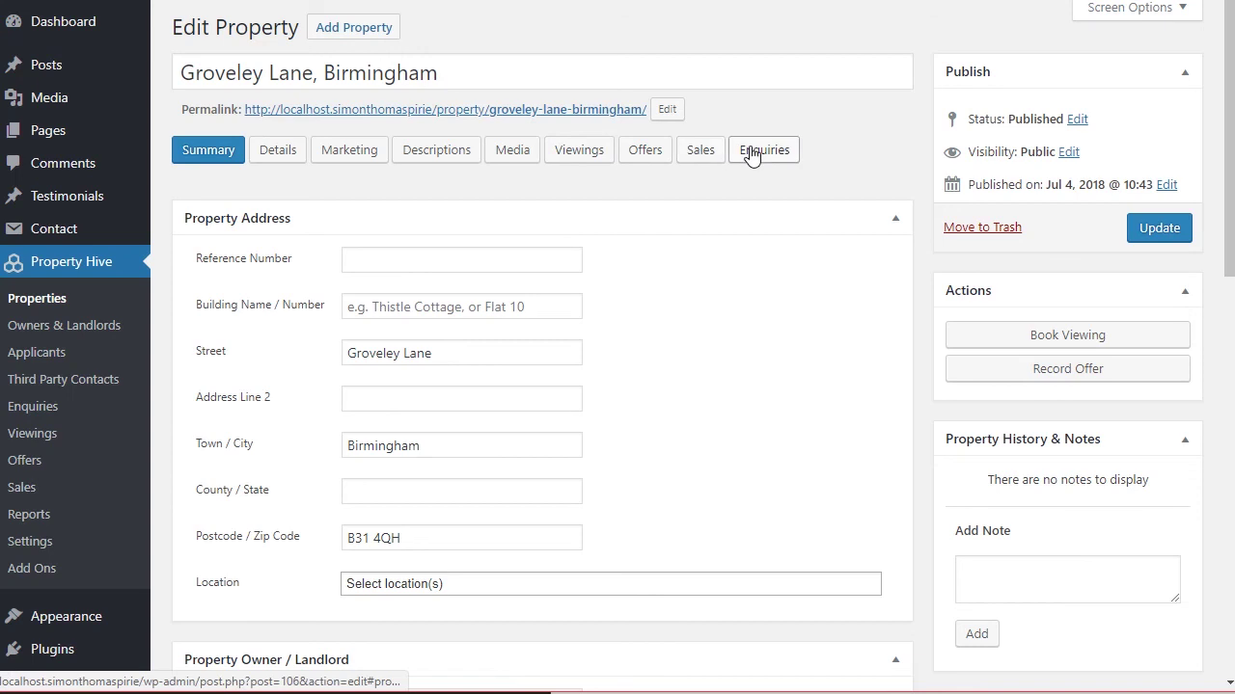
click(597, 158)
click(646, 154)
click(691, 155)
click(743, 155)
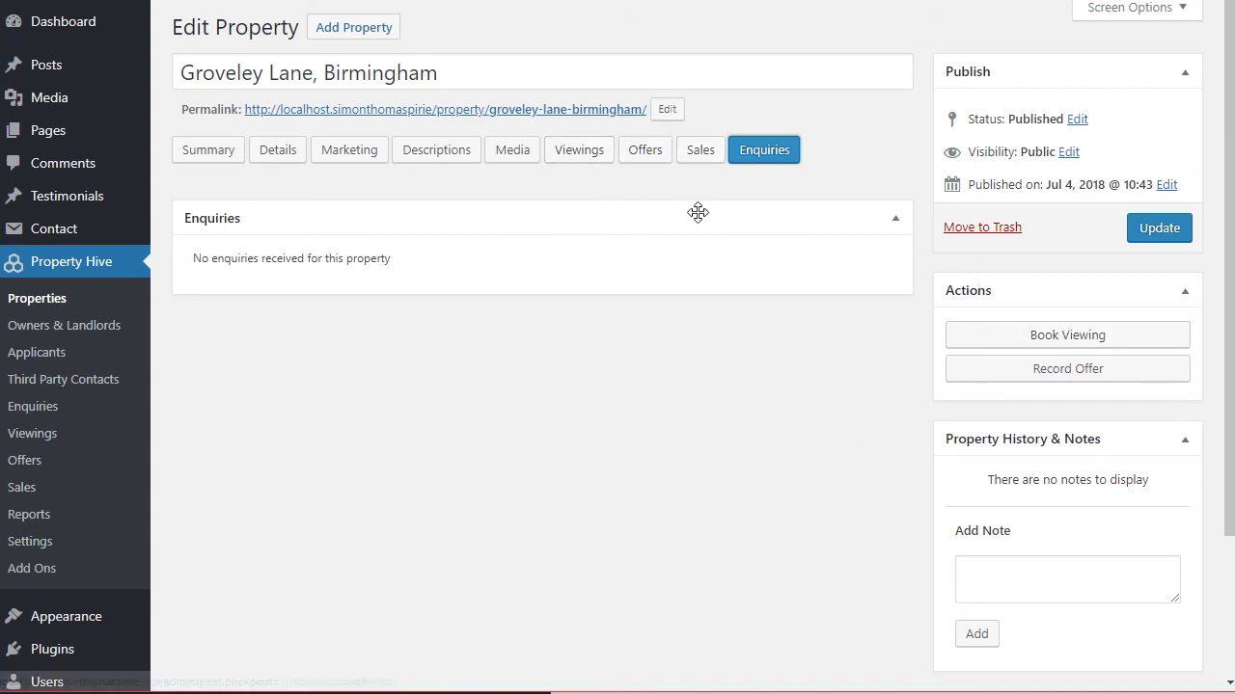
Save a history note reading 'Test' on Groveley Lane, then go back to Properties.
scroll(729, 386, down, 1)
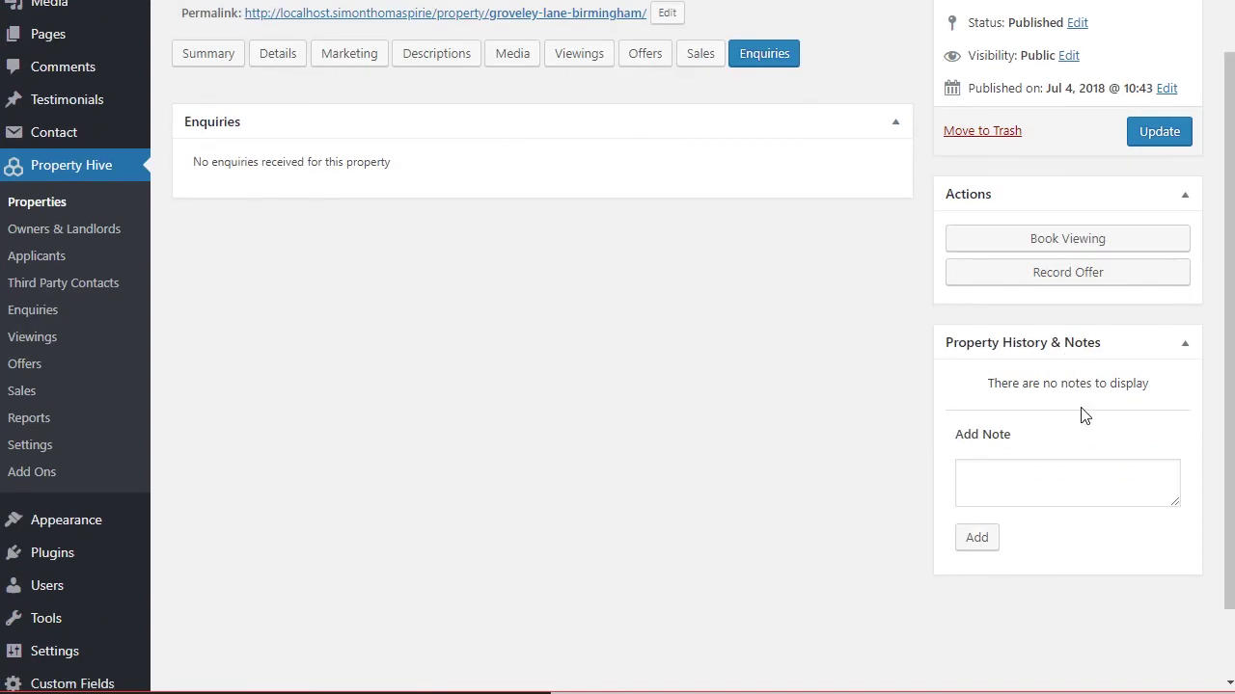
scroll(1085, 400, up, 1)
click(1096, 576)
text(Test)
key(Tab)
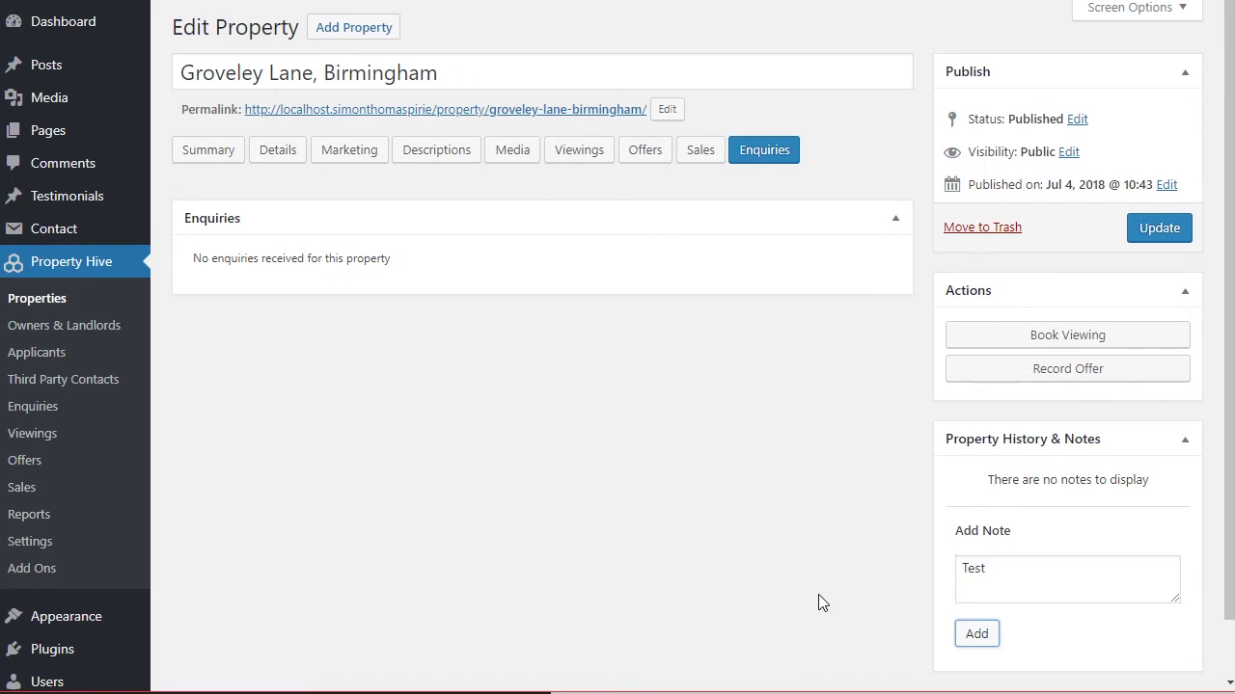
key(Return)
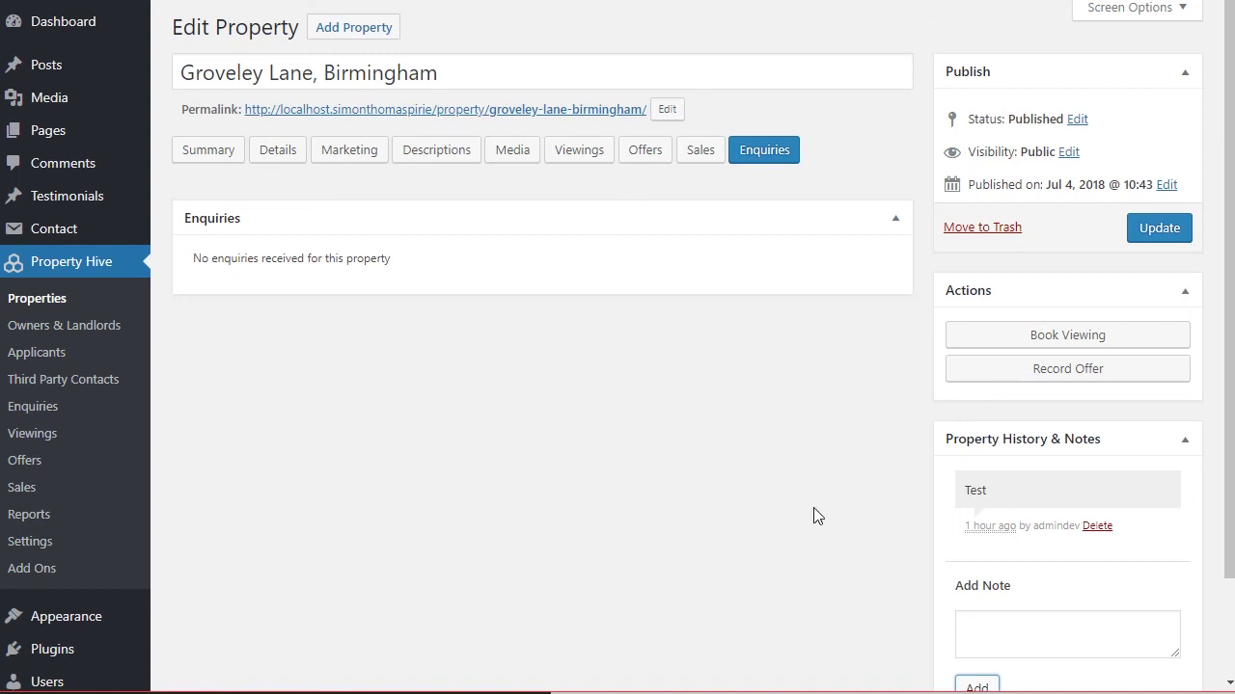
click(37, 298)
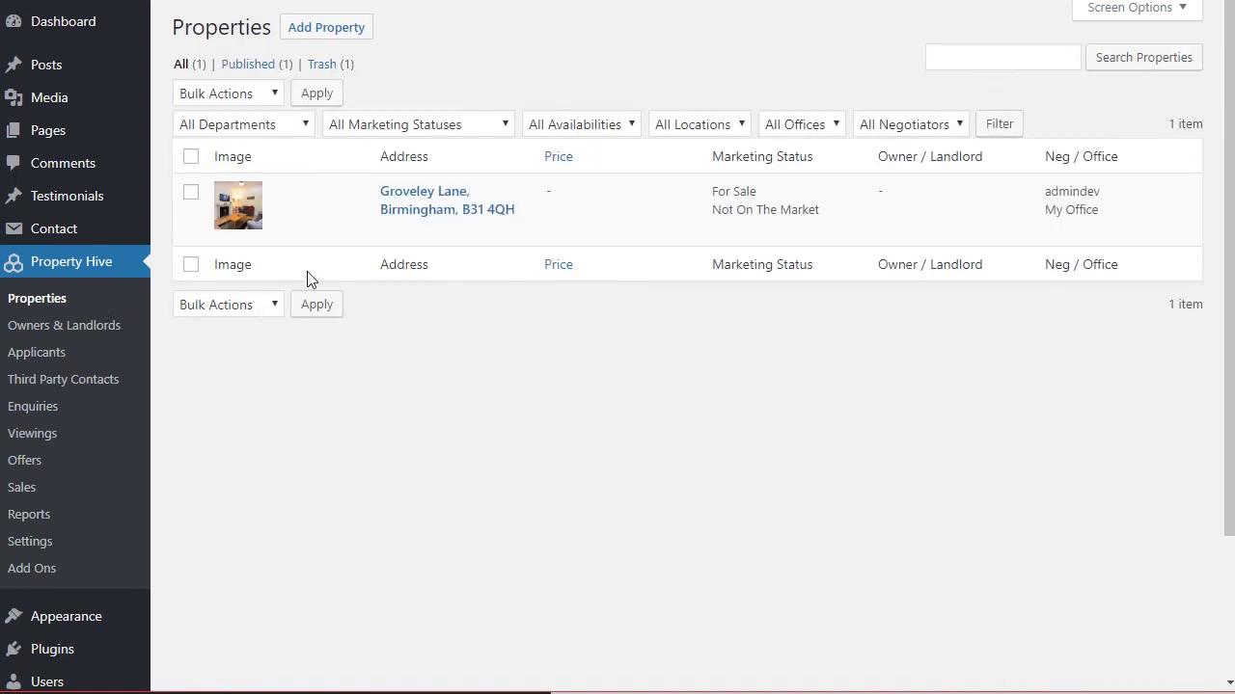